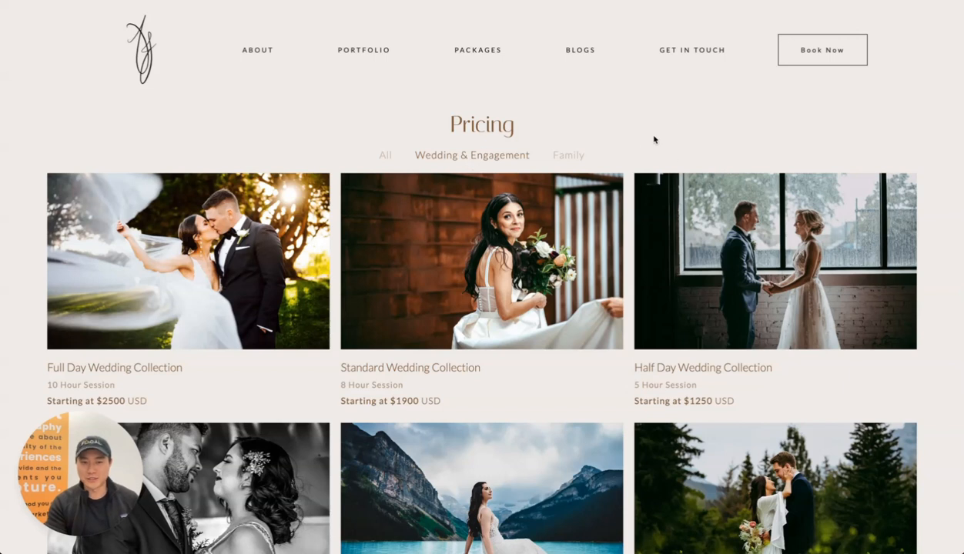
Open the Micro Wedding Collection from the sample site's pricing page and browse its gallery photos
scroll(678, 137, down, 1)
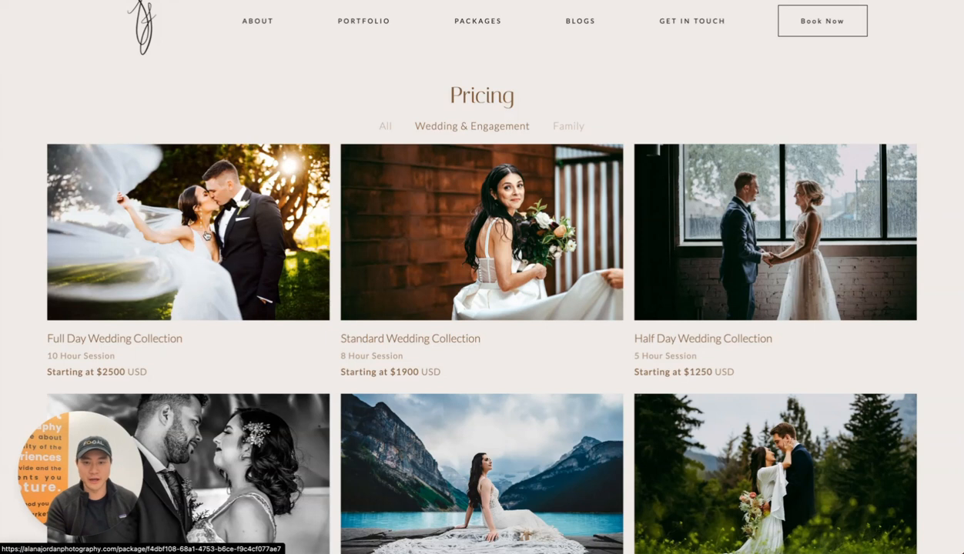
scroll(766, 228, down, 2)
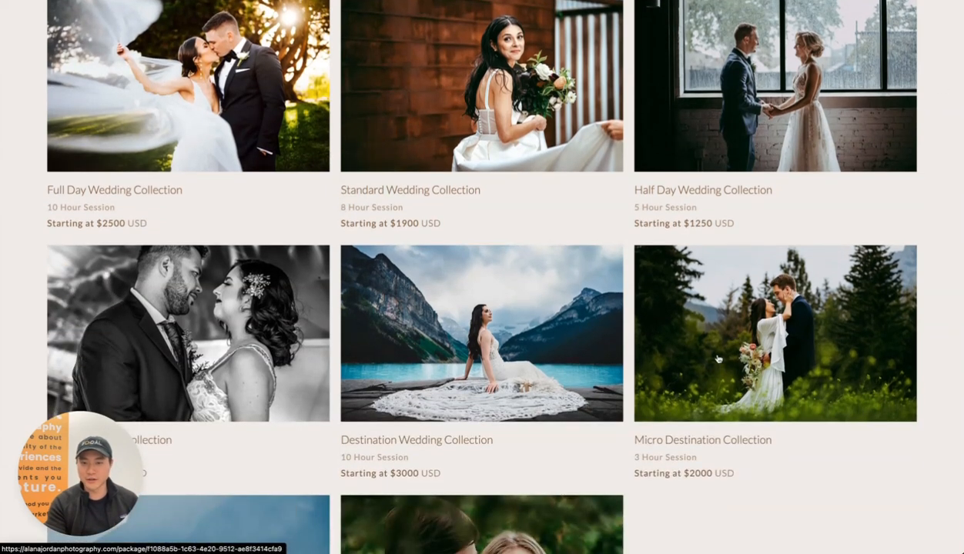
scroll(397, 297, down, 1)
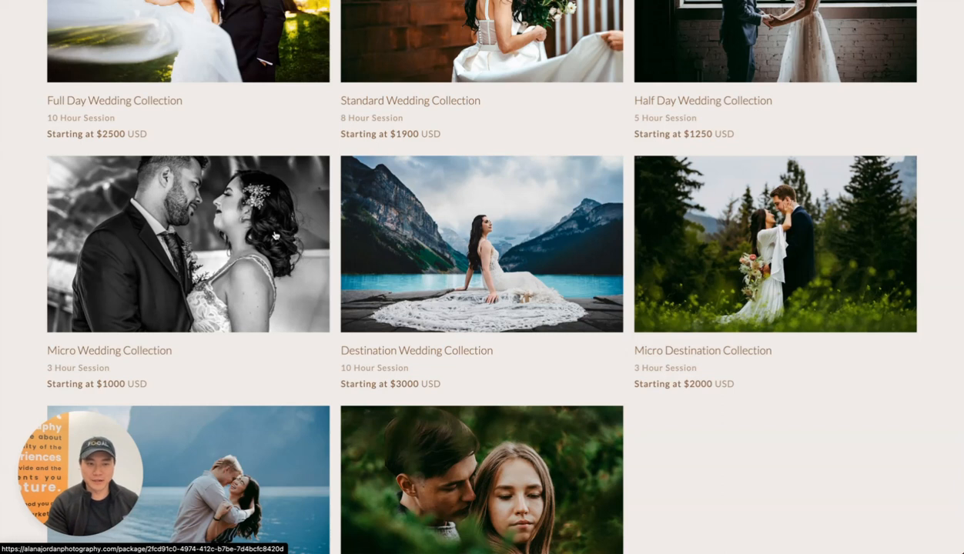
click(293, 224)
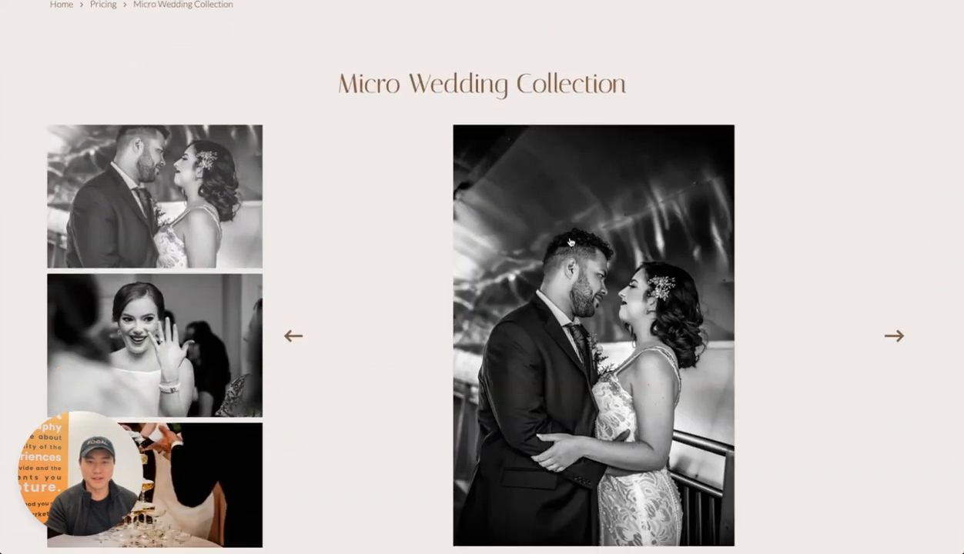
click(891, 345)
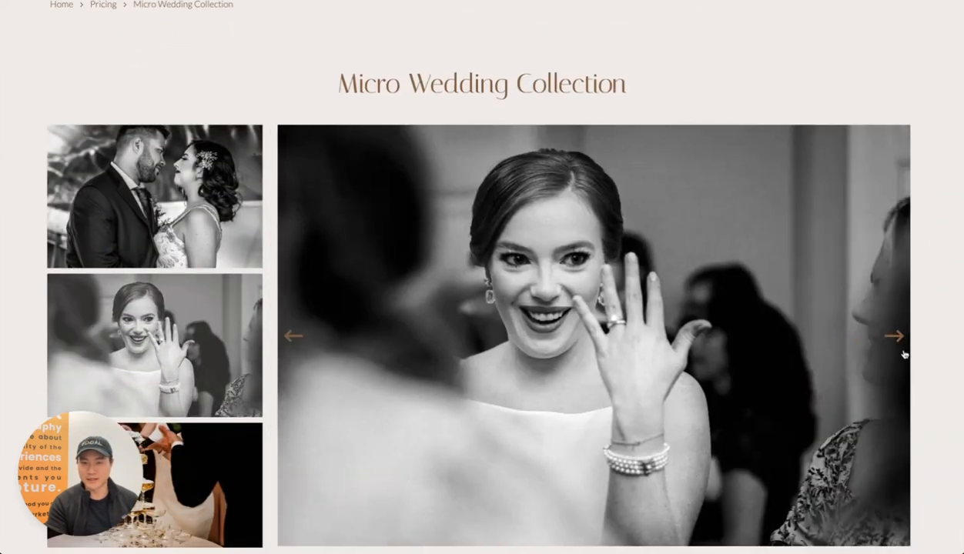
click(902, 351)
click(891, 348)
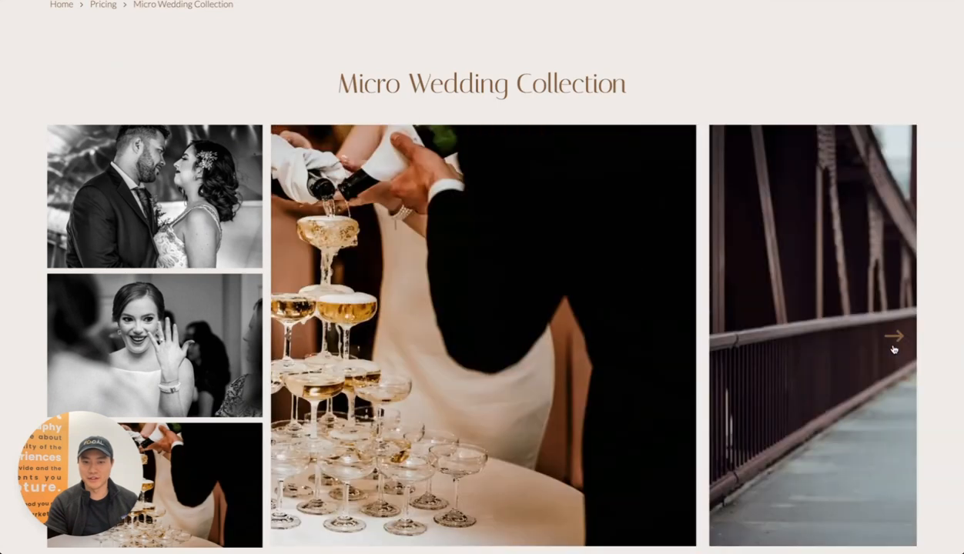
click(889, 336)
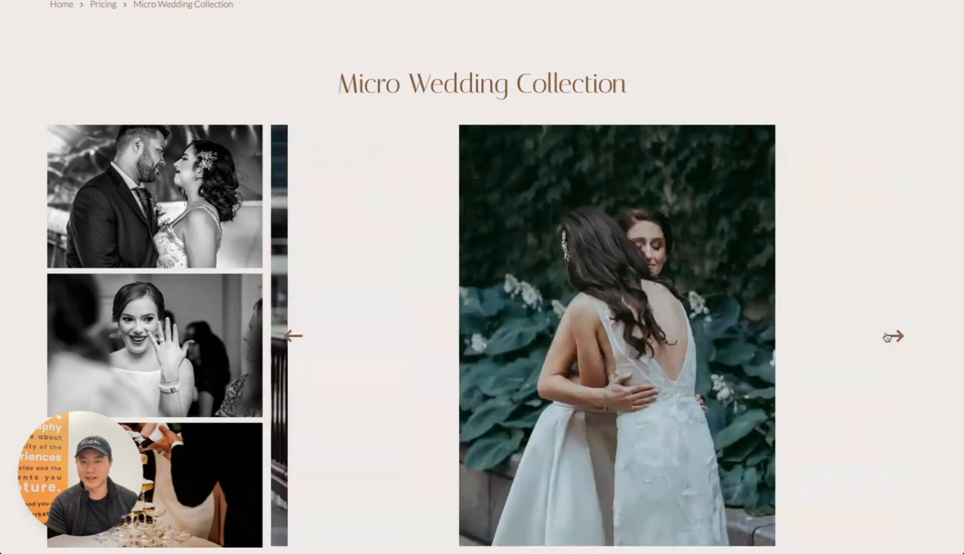
click(891, 335)
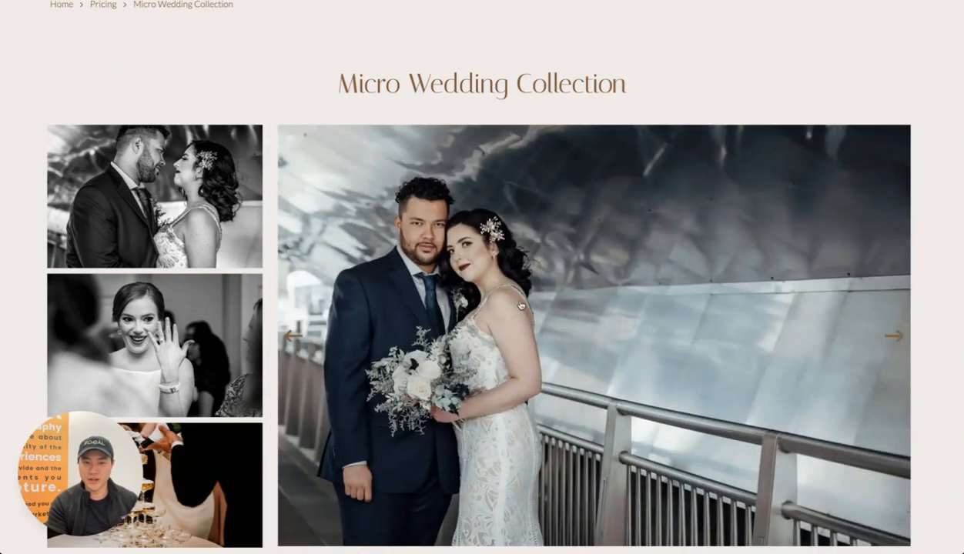
Read the Micro Wedding Collection's inclusions, package description, testimonial, policies list and booking calendar
scroll(502, 306, down, 5)
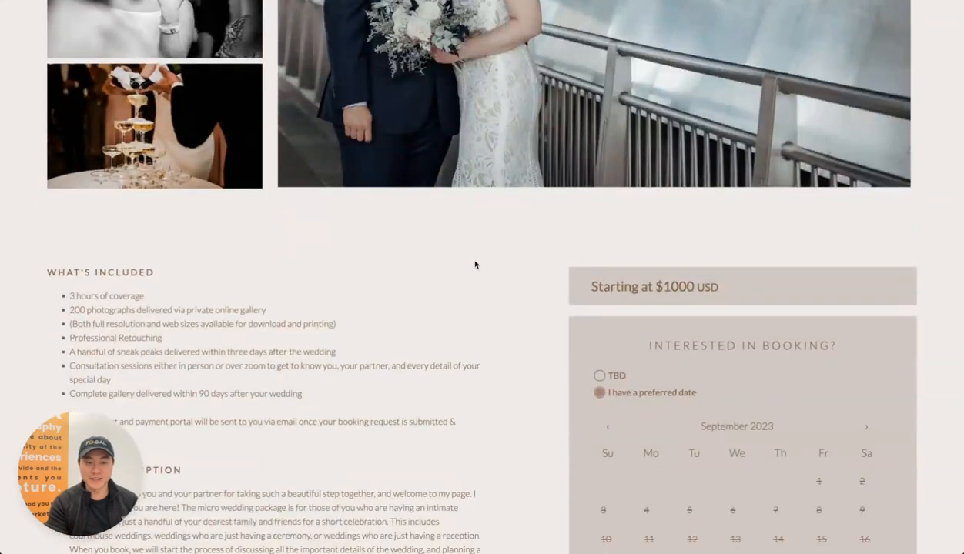
scroll(500, 263, down, 1)
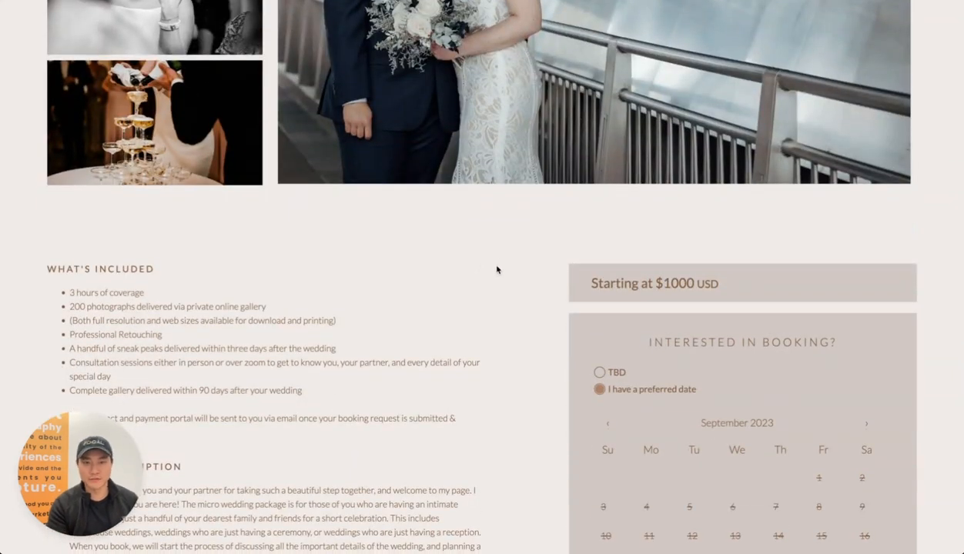
scroll(482, 256, down, 2)
scroll(179, 253, down, 1)
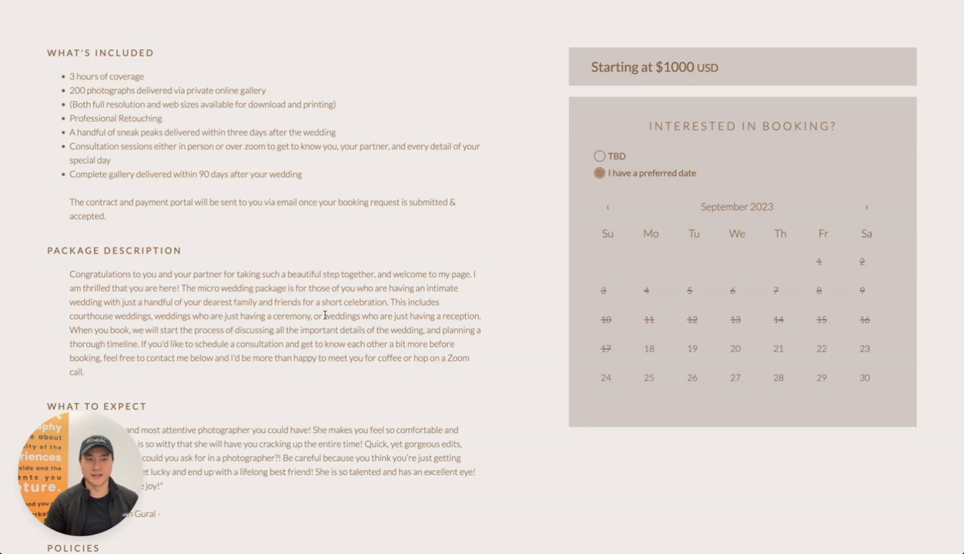
scroll(370, 176, down, 3)
scroll(375, 178, down, 1)
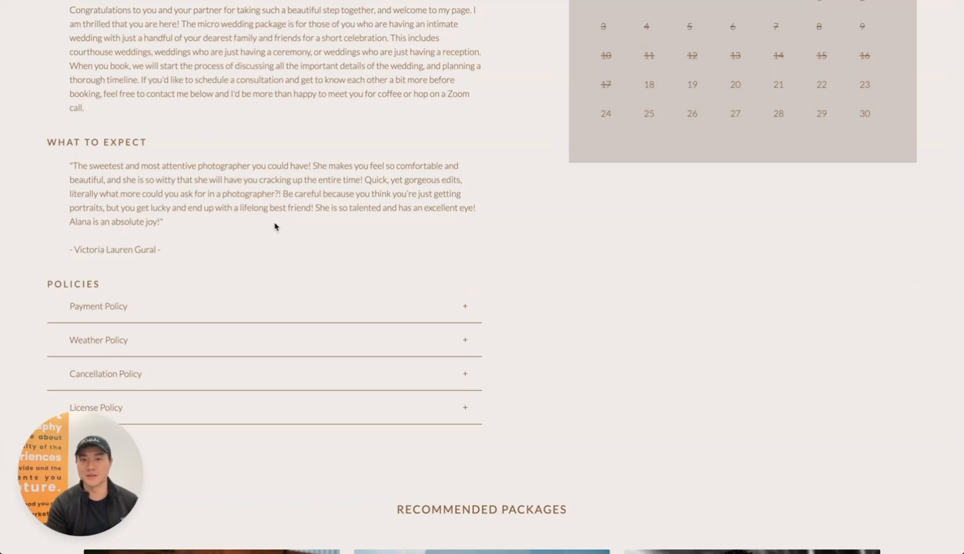
scroll(243, 207, up, 6)
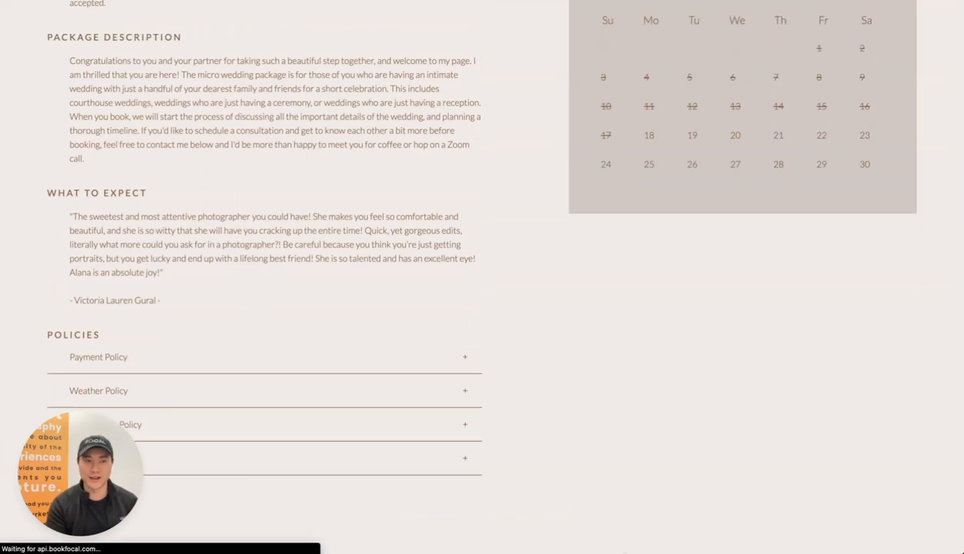
Return to the pricing page, open the Destination Wedding Collection and browse its gallery photos
key(alt+Left)
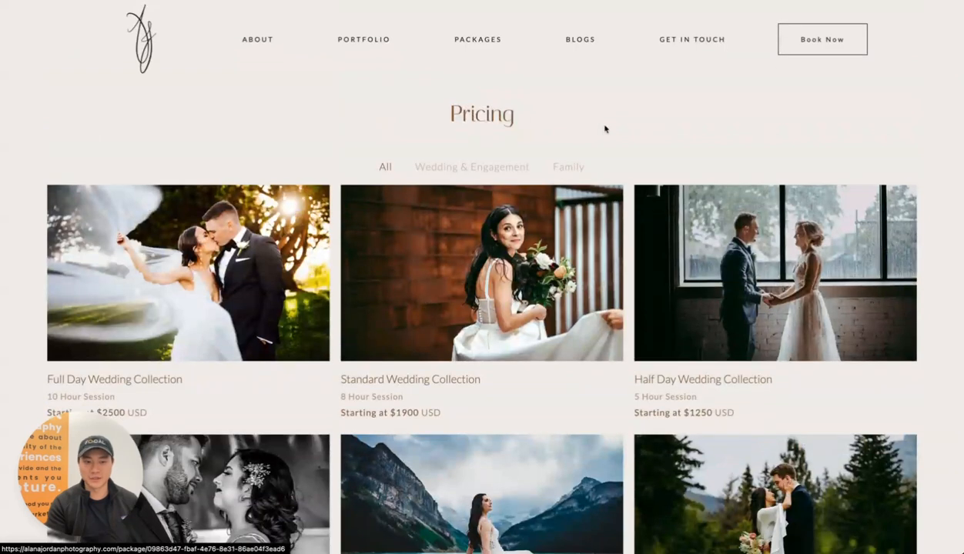
scroll(606, 130, down, 1)
scroll(909, 193, down, 2)
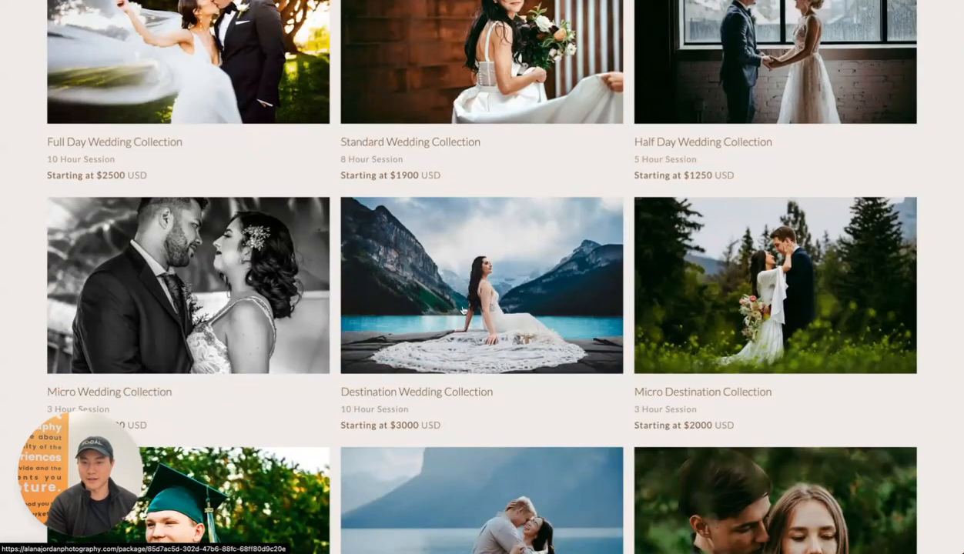
click(462, 311)
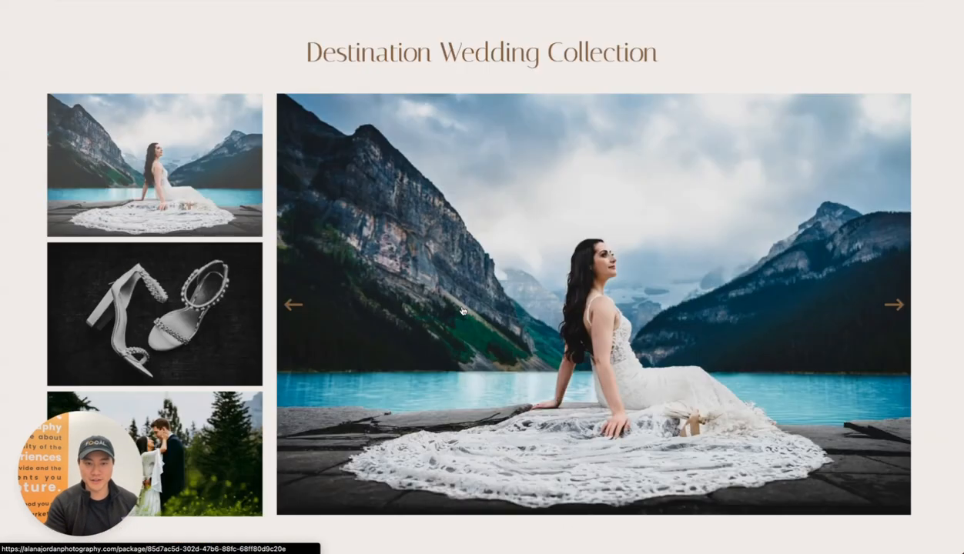
scroll(755, 291, down, 1)
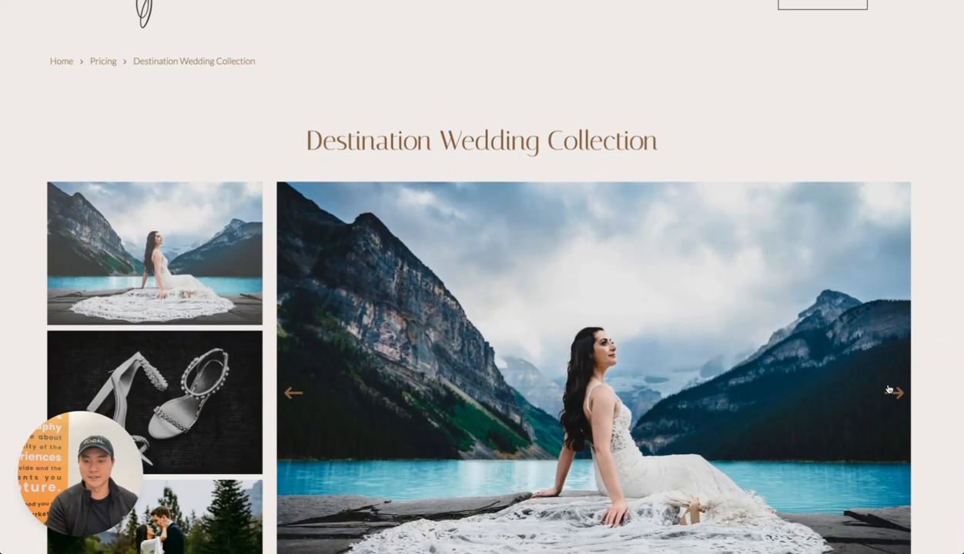
click(888, 390)
click(889, 390)
scroll(888, 390, down, 1)
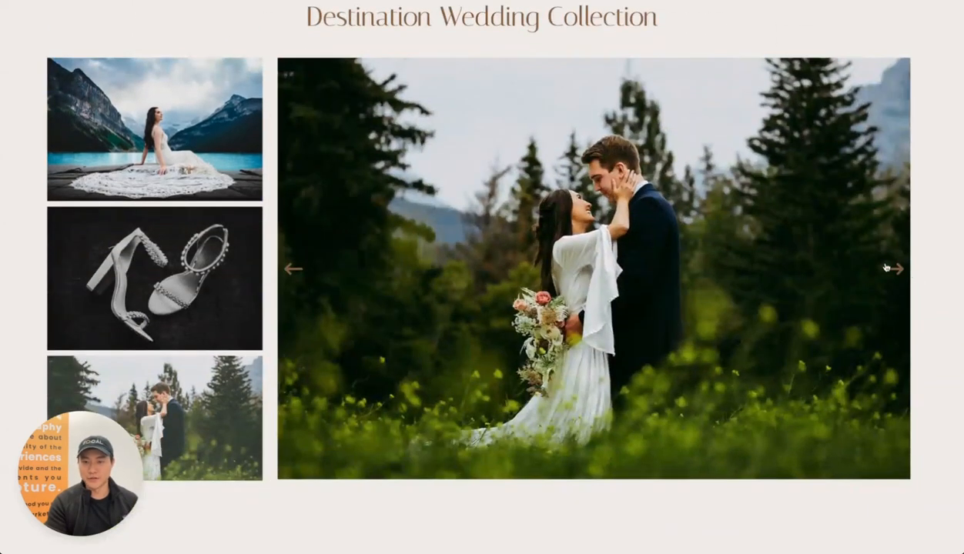
Read the Destination Wedding Collection's inclusions, package description with helpful tips, and client testimonial
scroll(651, 264, down, 5)
scroll(444, 274, down, 2)
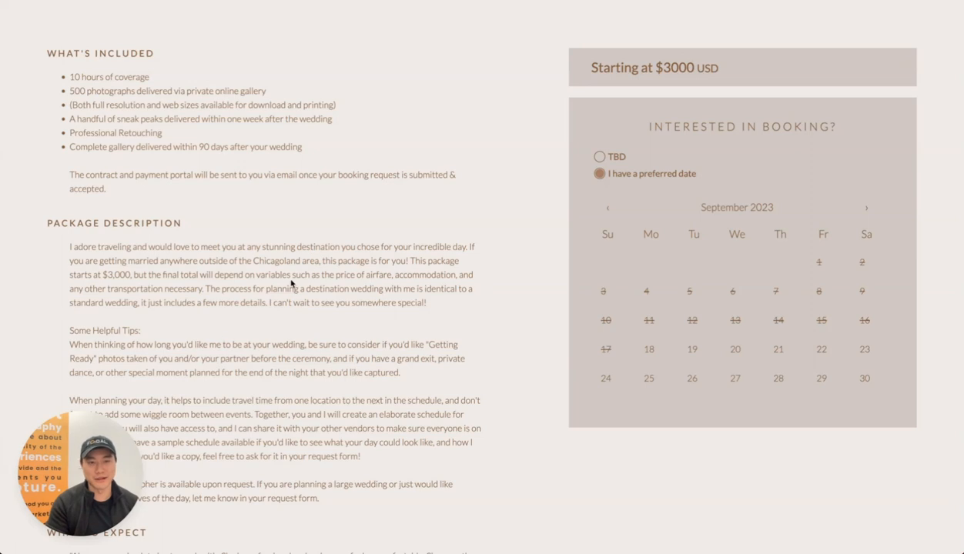
scroll(291, 280, down, 3)
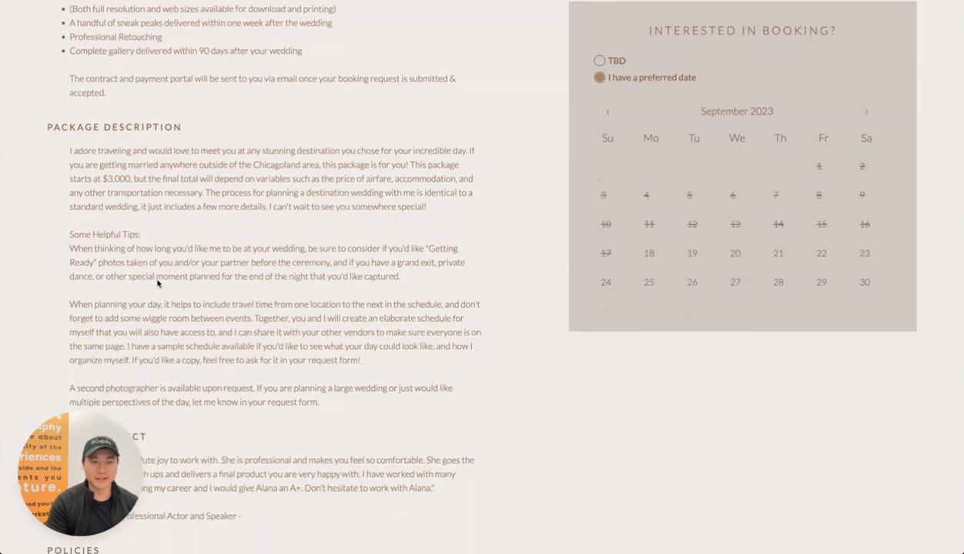
scroll(208, 291, down, 1)
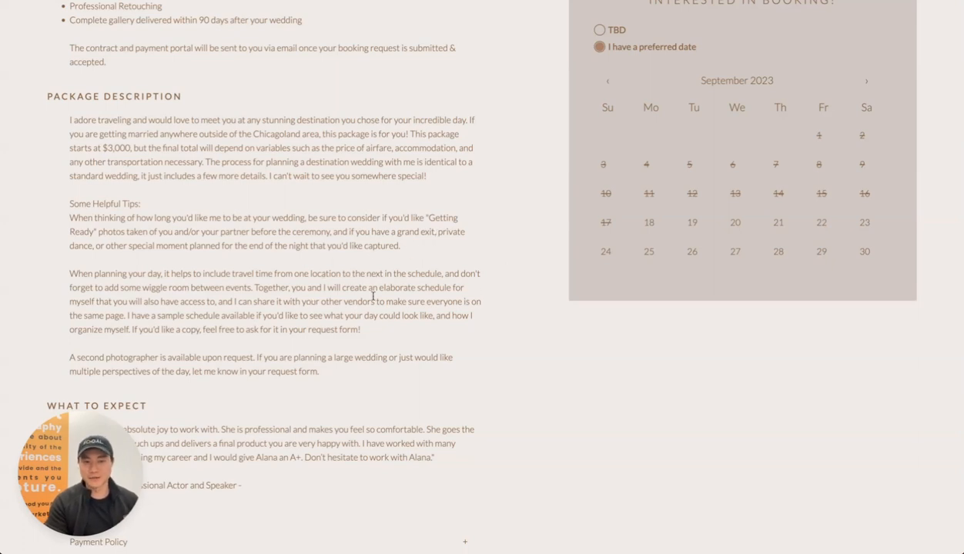
scroll(373, 297, down, 2)
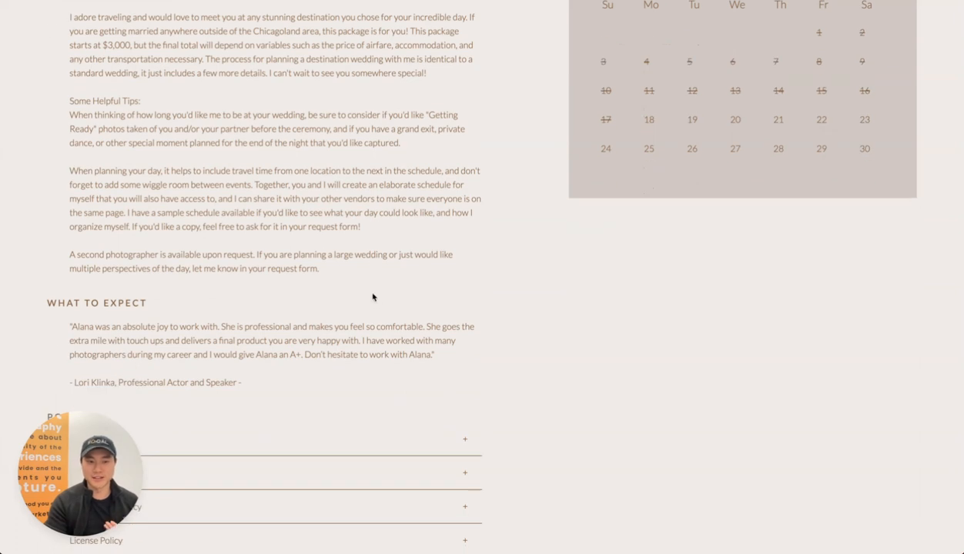
scroll(373, 295, up, 1)
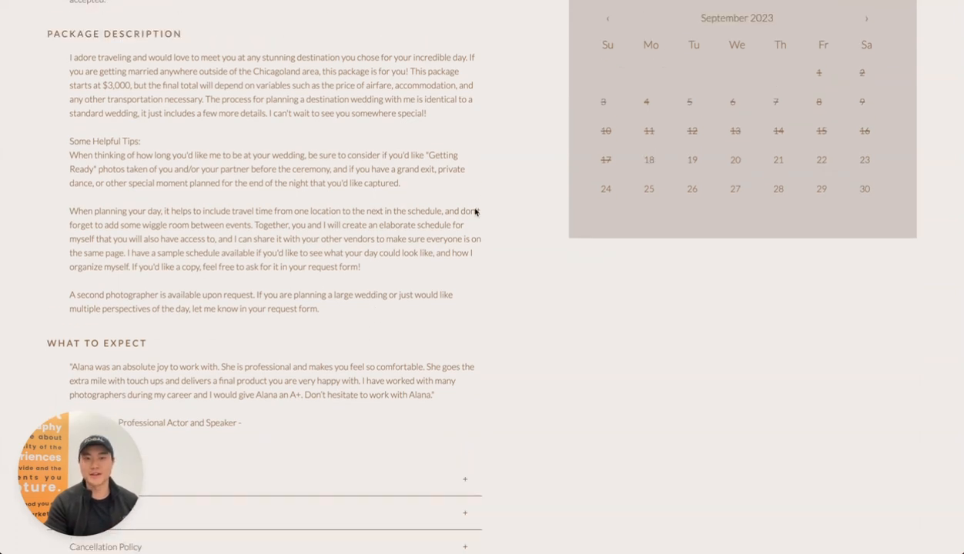
scroll(333, 251, up, 6)
scroll(336, 258, up, 3)
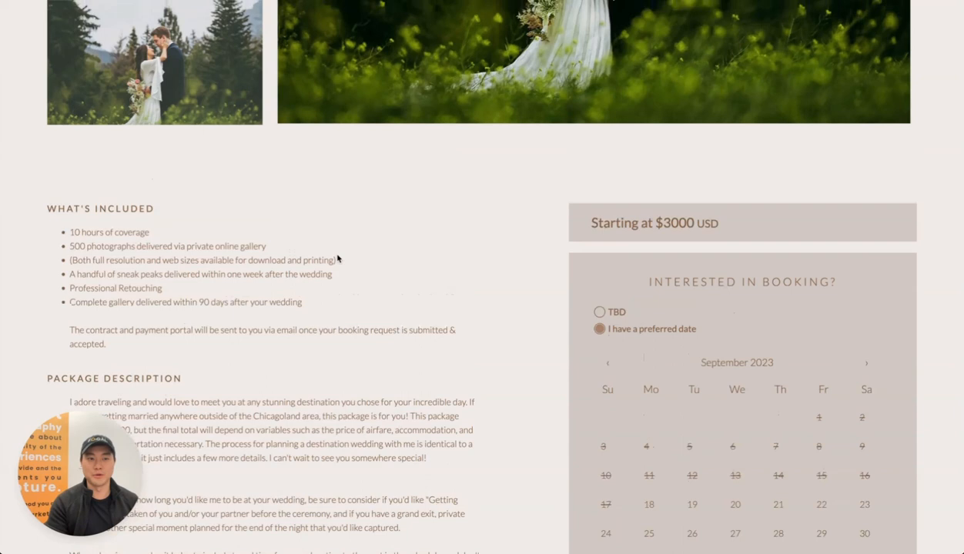
scroll(359, 338, up, 5)
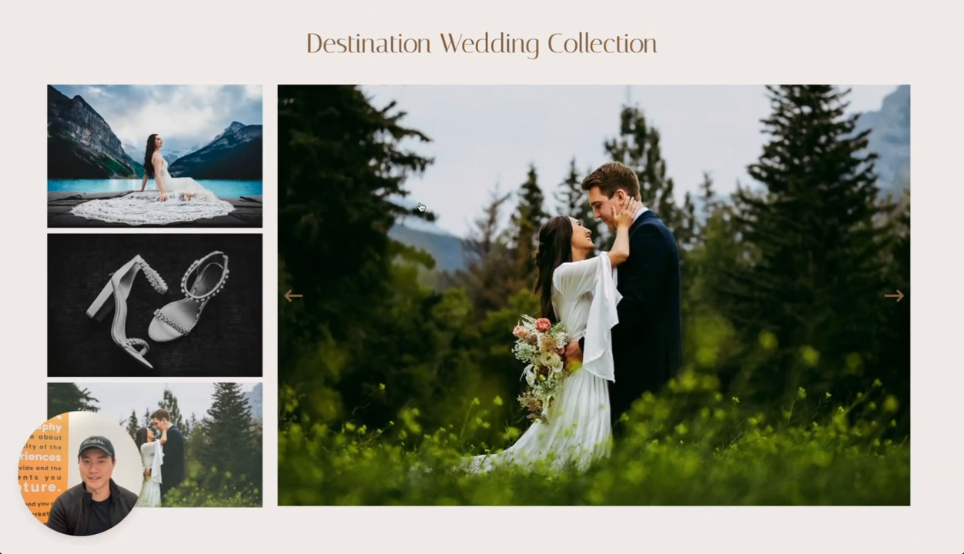
scroll(413, 203, up, 3)
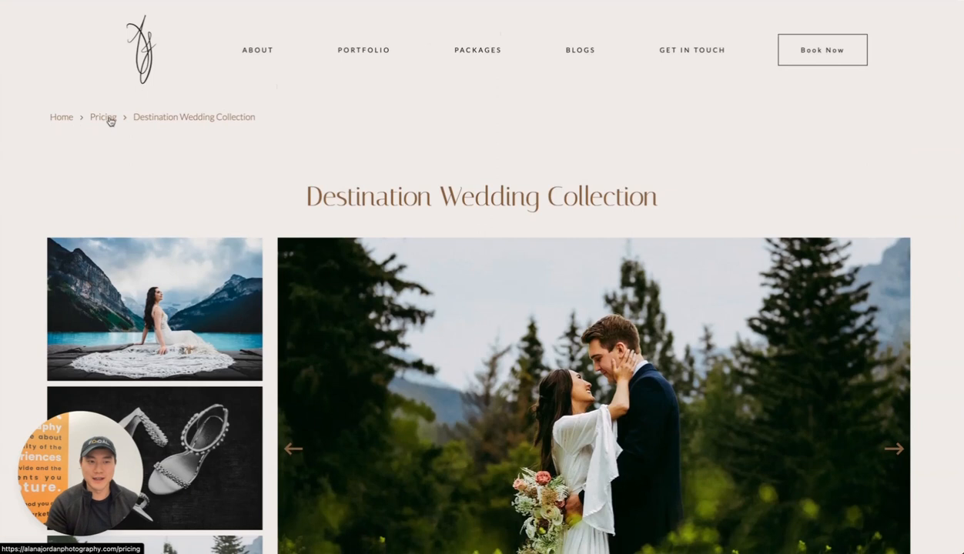
Go back to the Pricing page and look over the full list of packages
click(108, 121)
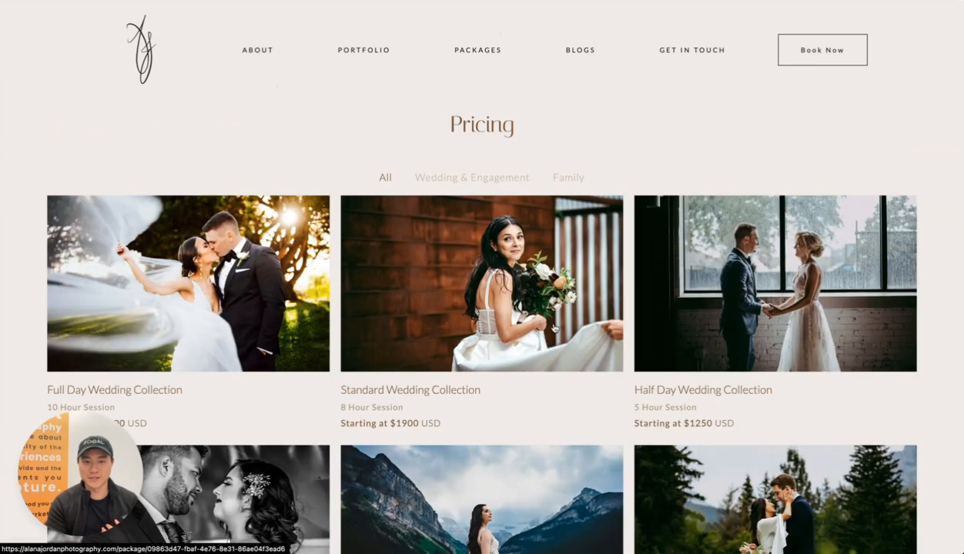
scroll(524, 265, down, 3)
scroll(553, 275, down, 3)
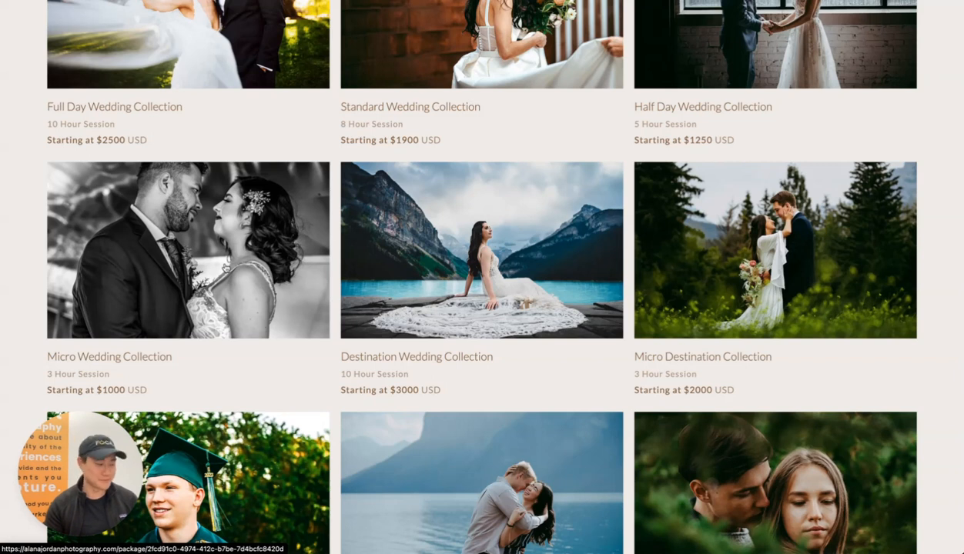
scroll(268, 214, up, 4)
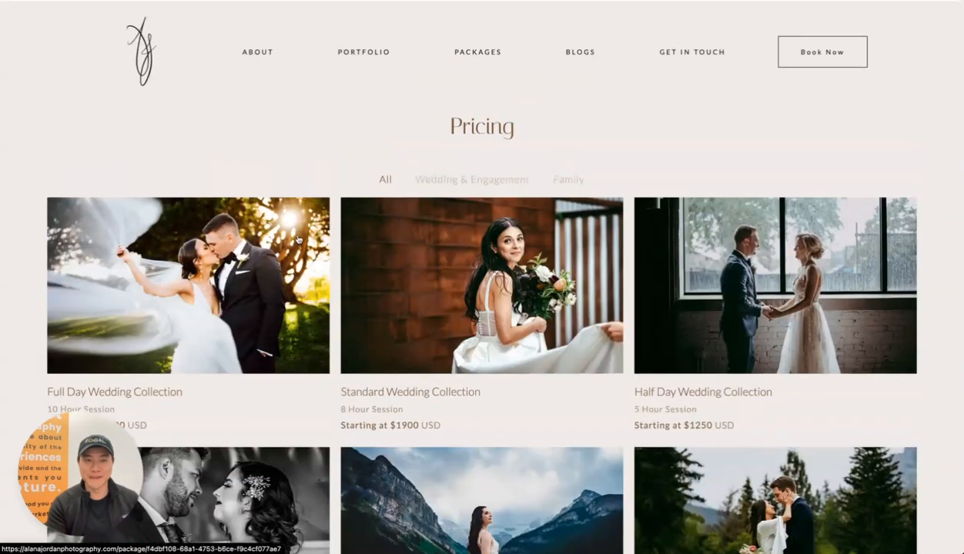
Filter the pricing packages by Wedding & Engagement, by Family, and by Wedding & Engagement again
click(462, 177)
click(579, 158)
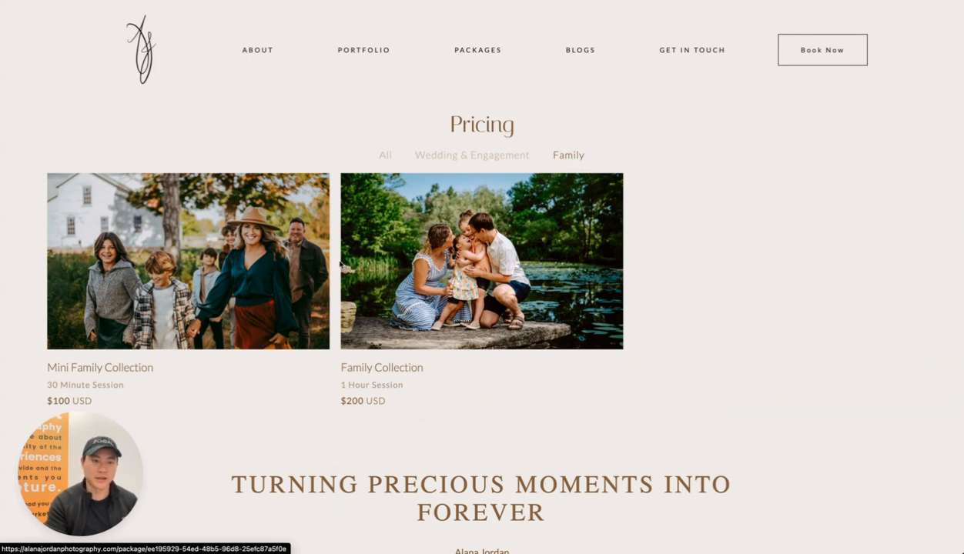
click(519, 159)
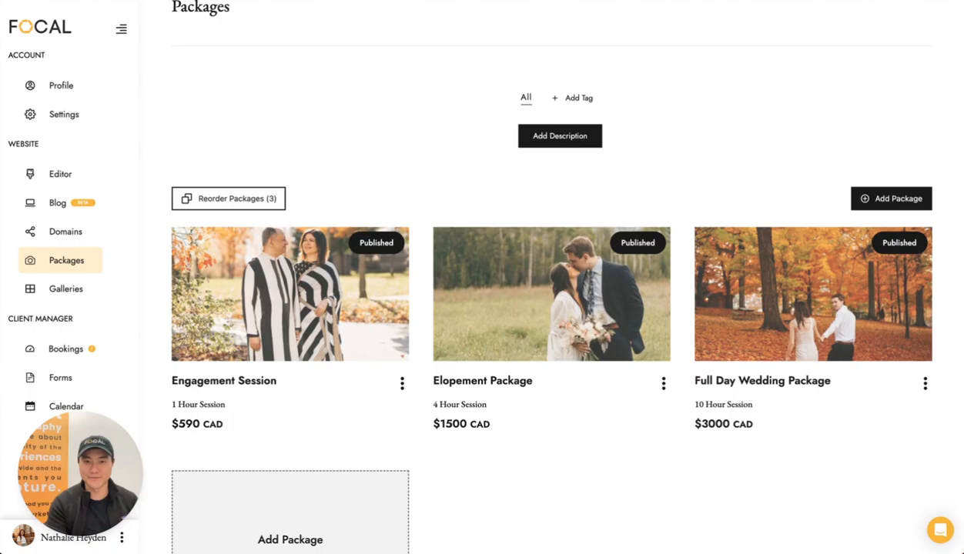
Add a new package from a Focal template, with Contact Form Only as the package type
scroll(415, 173, up, 1)
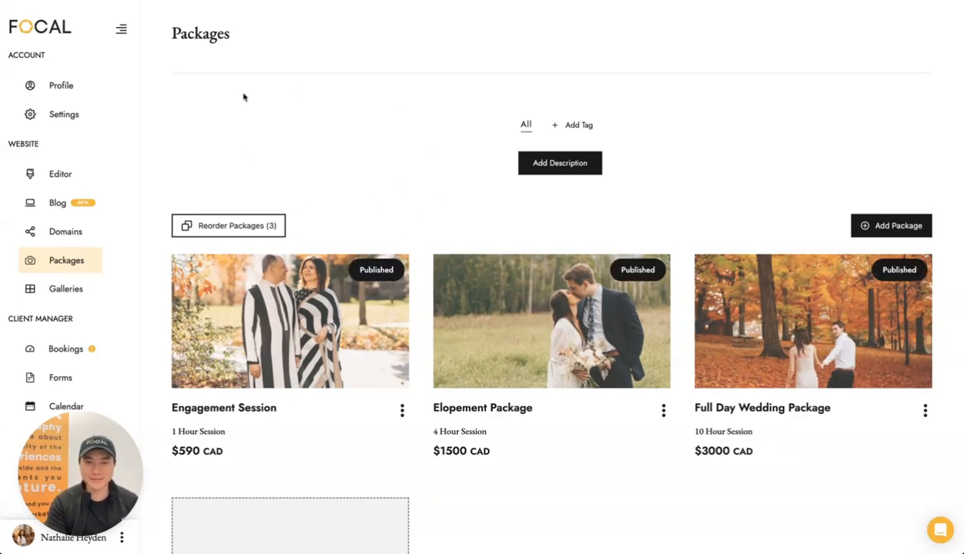
click(874, 232)
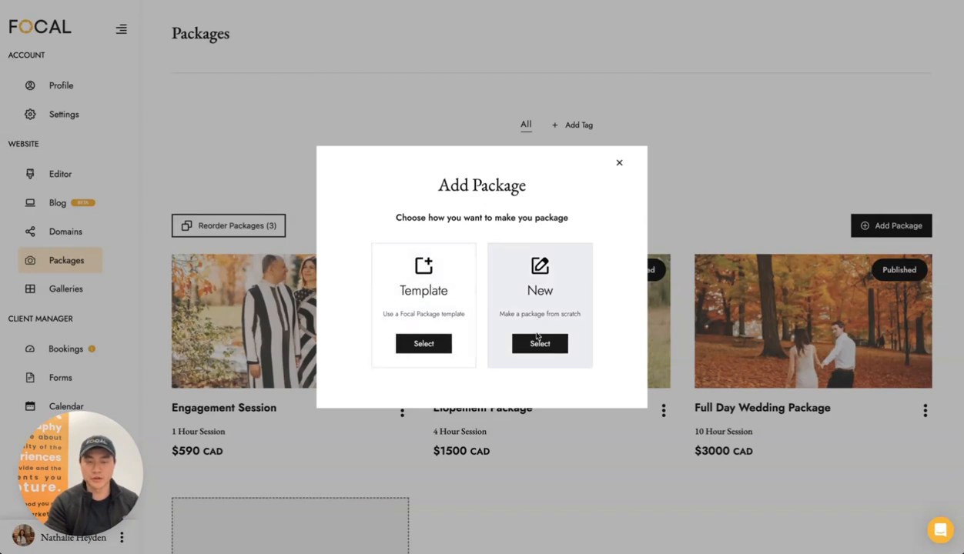
click(420, 345)
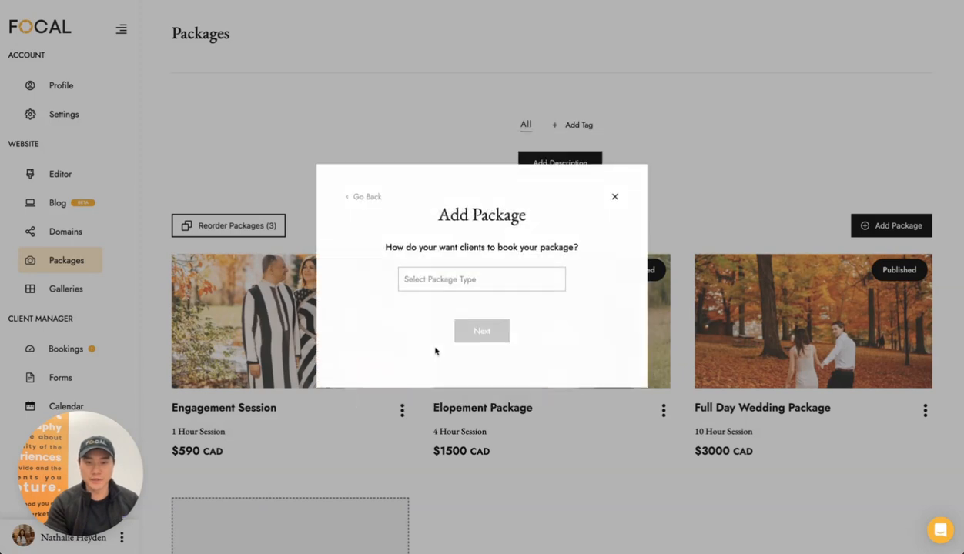
click(452, 282)
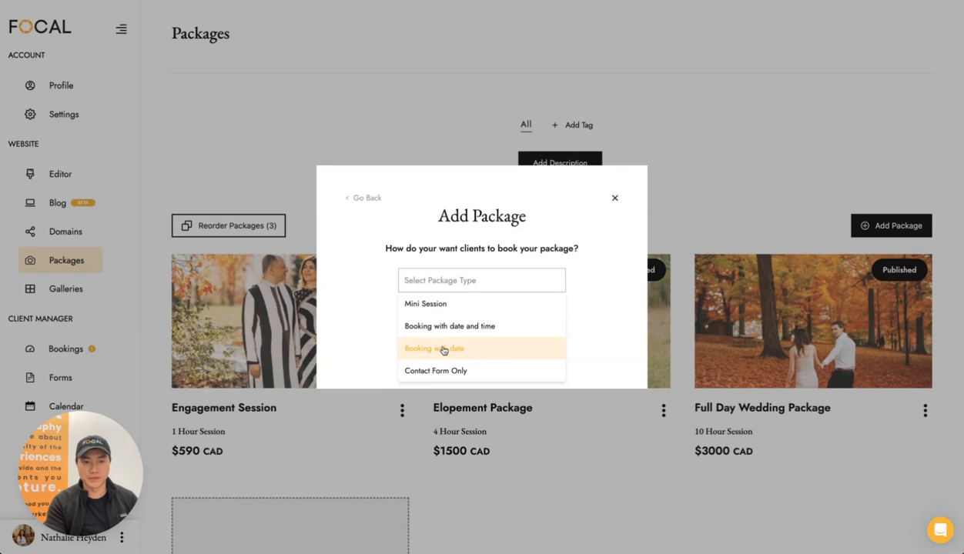
click(499, 370)
click(496, 341)
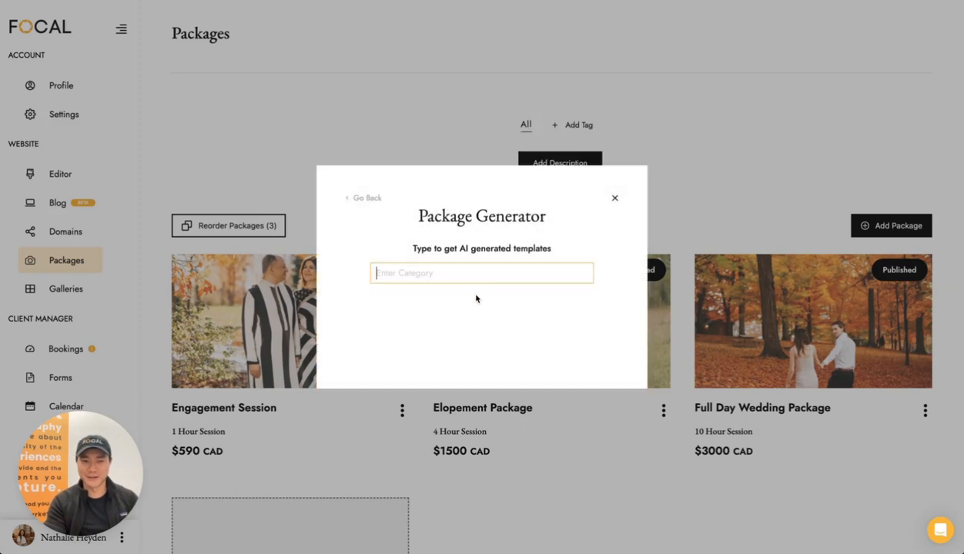
Generate templates for the category Halloween and create the package from the Halloween Couples Session template
text(Halloween)
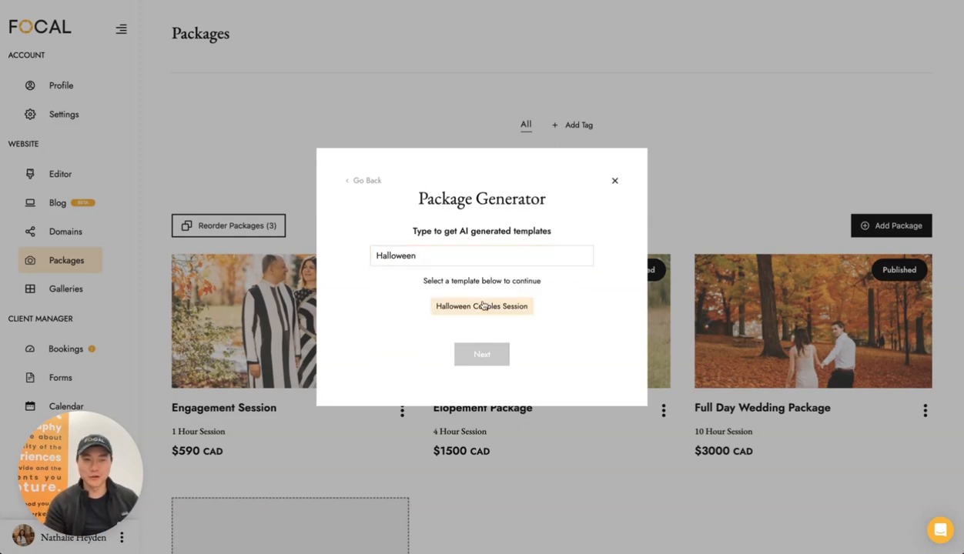
click(473, 305)
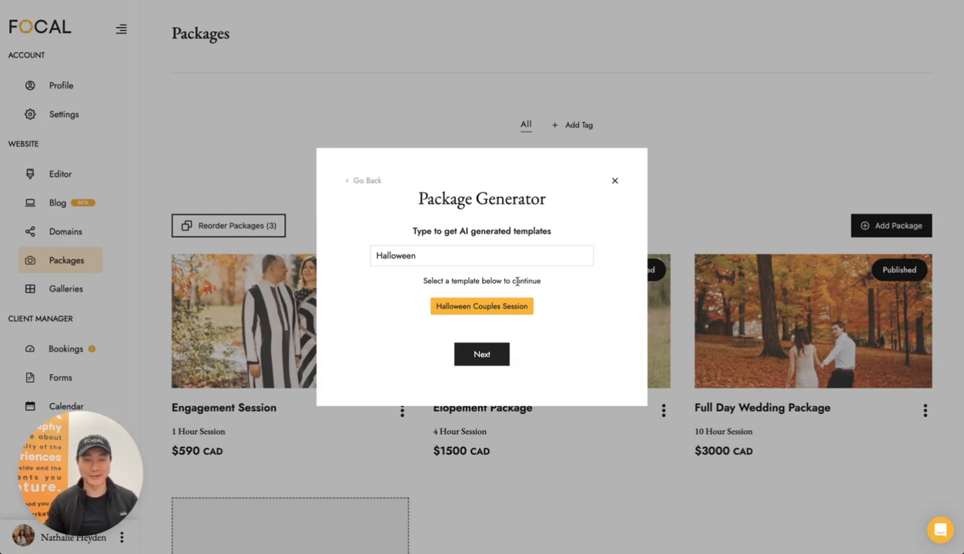
click(504, 355)
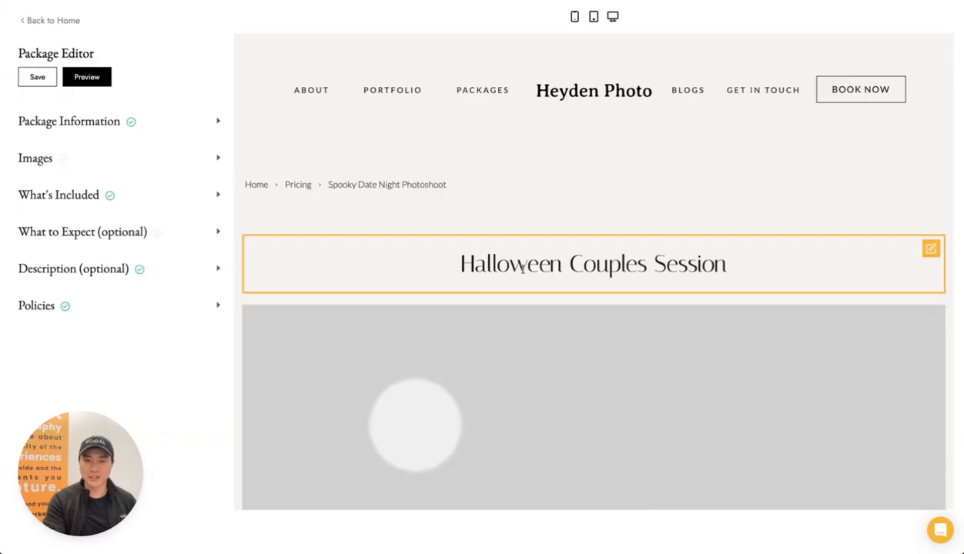
Upload three couple photos to the package images, starting with the wheat-field shot as the landscape cover photo
click(184, 158)
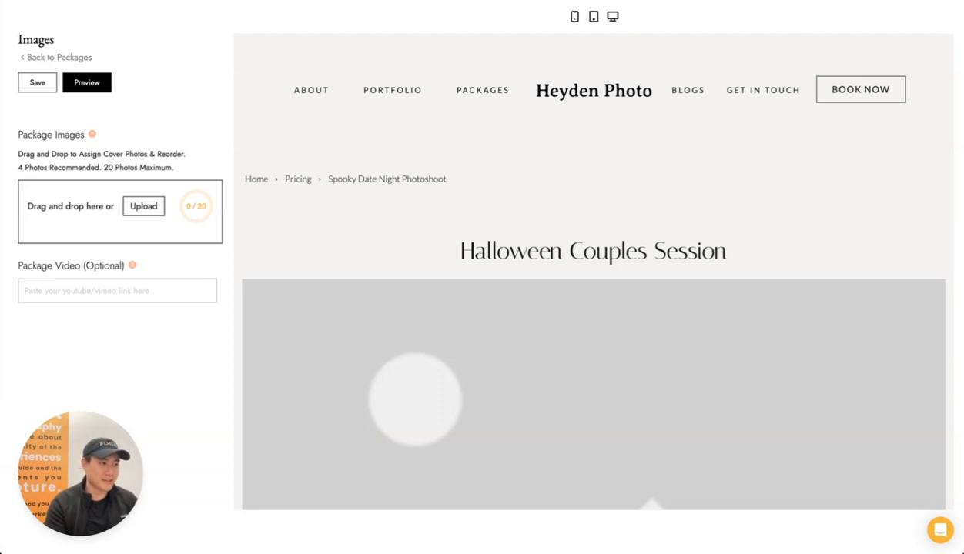
drag(131, 215, 52, 206)
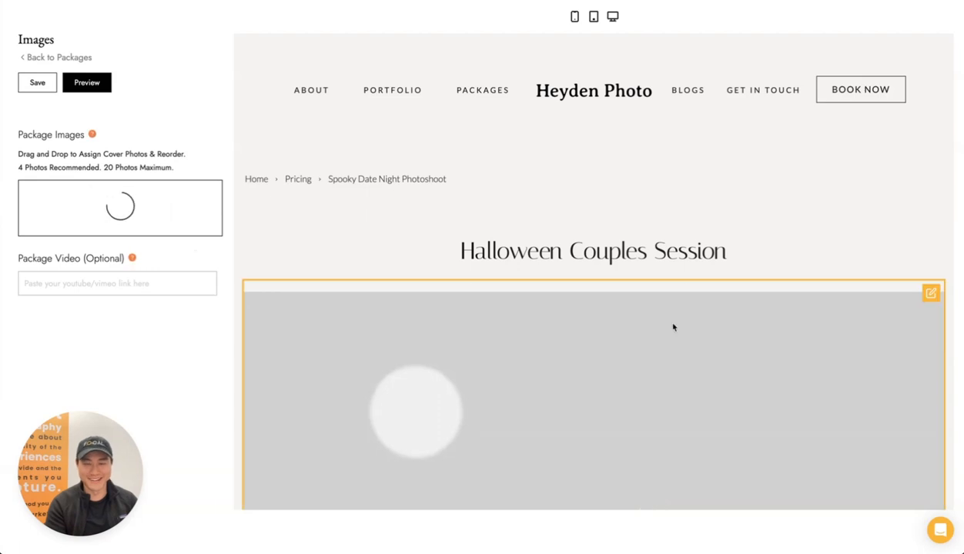
scroll(548, 243, down, 2)
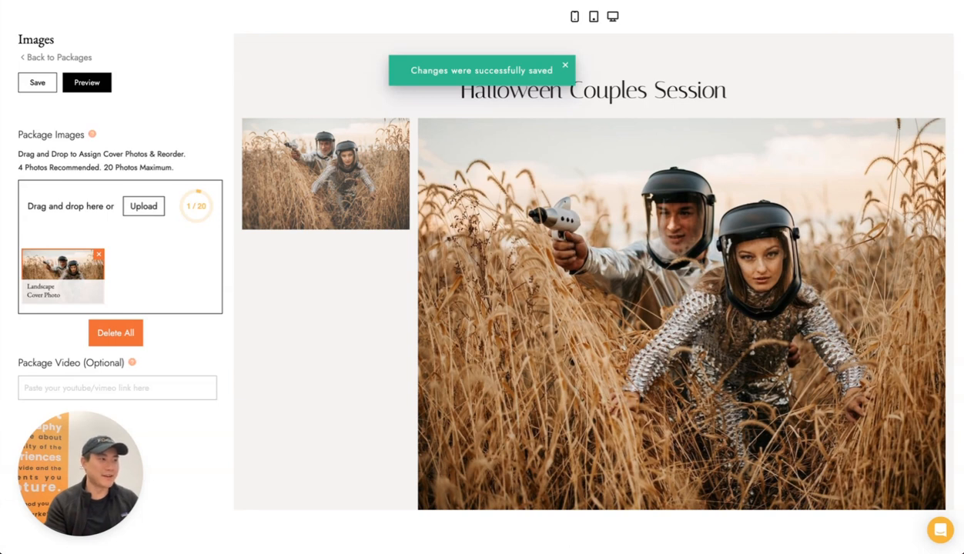
drag(2, 231, 65, 209)
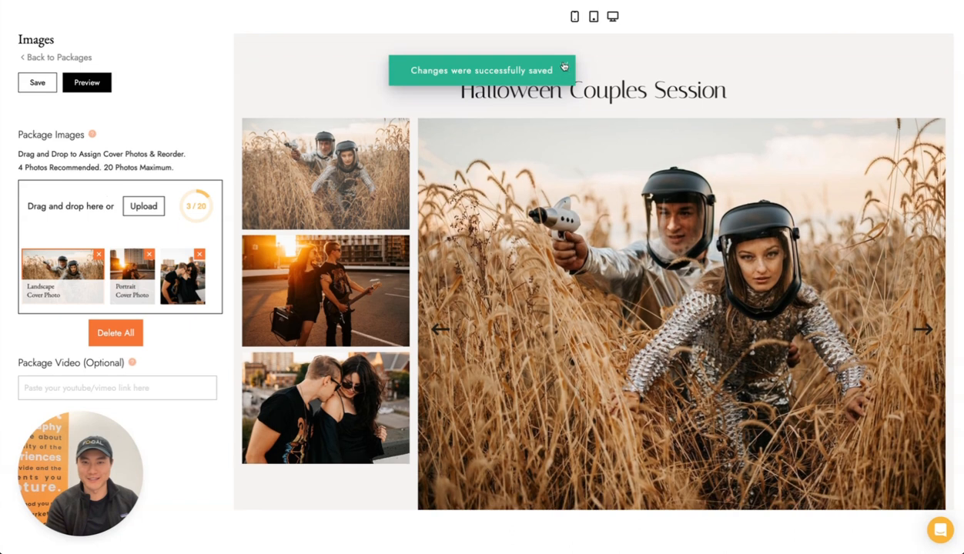
click(564, 66)
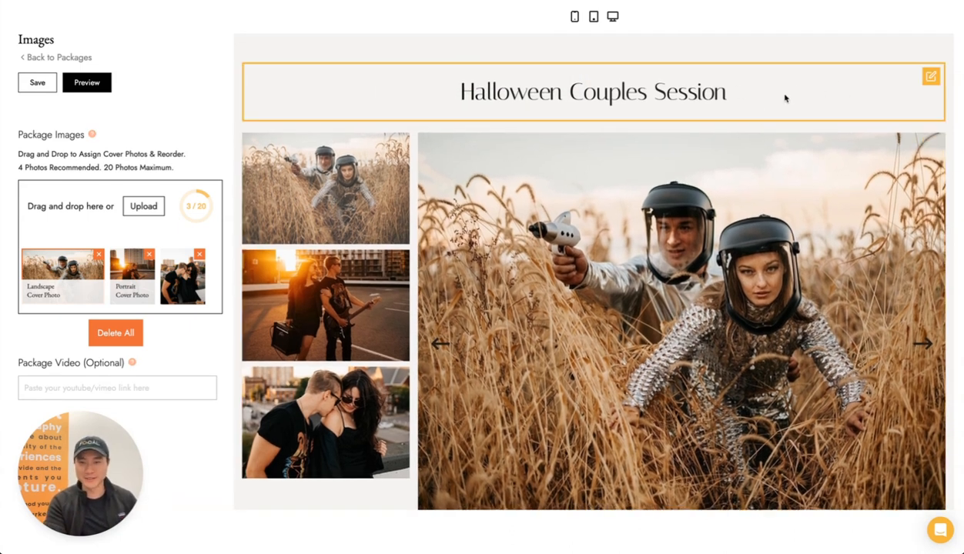
Review the package's photo gallery, leave the image settings, and look over the inclusions, price and package description
scroll(783, 98, down, 3)
scroll(627, 228, up, 2)
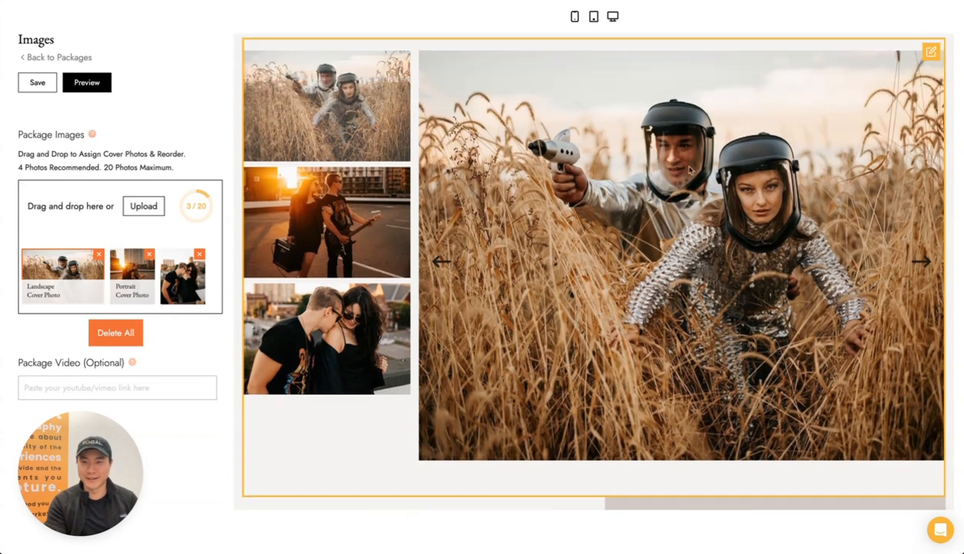
scroll(601, 140, up, 3)
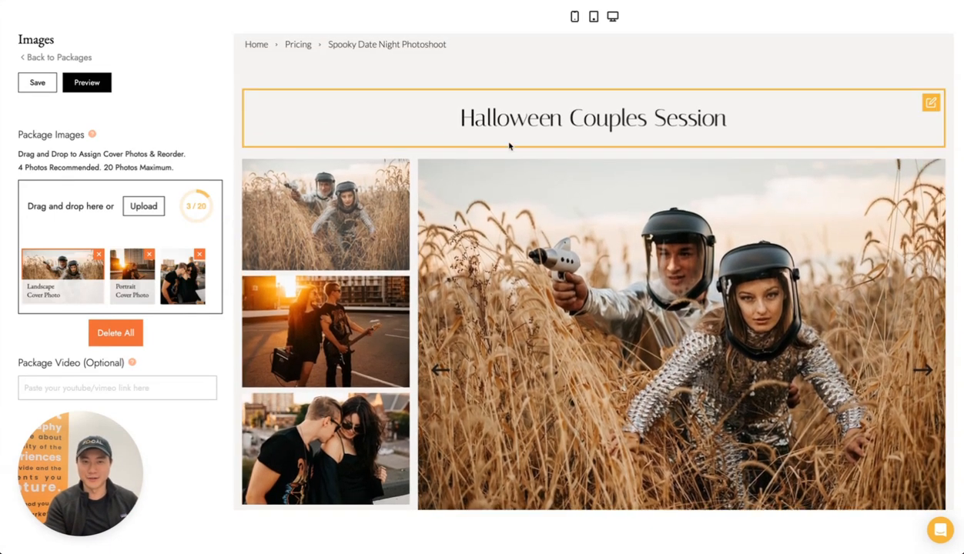
scroll(622, 189, down, 3)
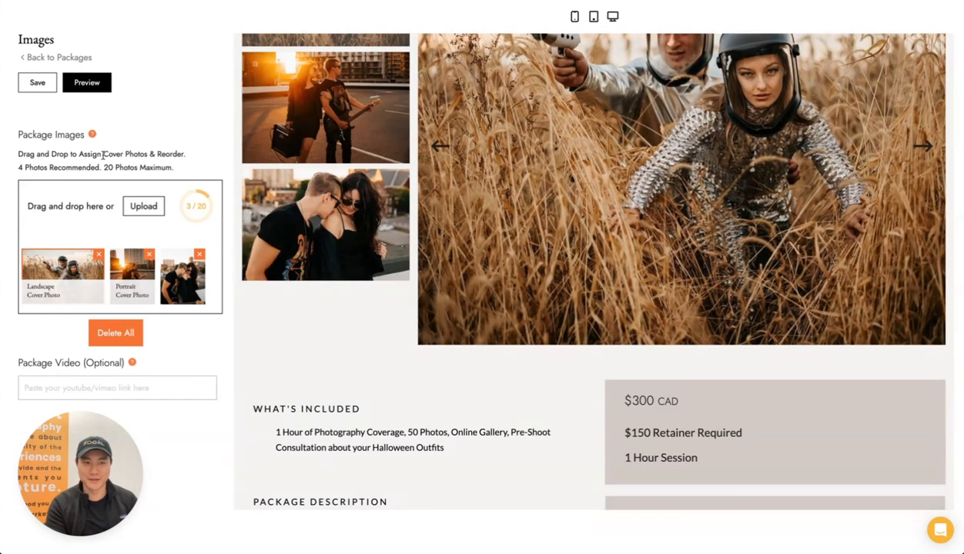
click(60, 57)
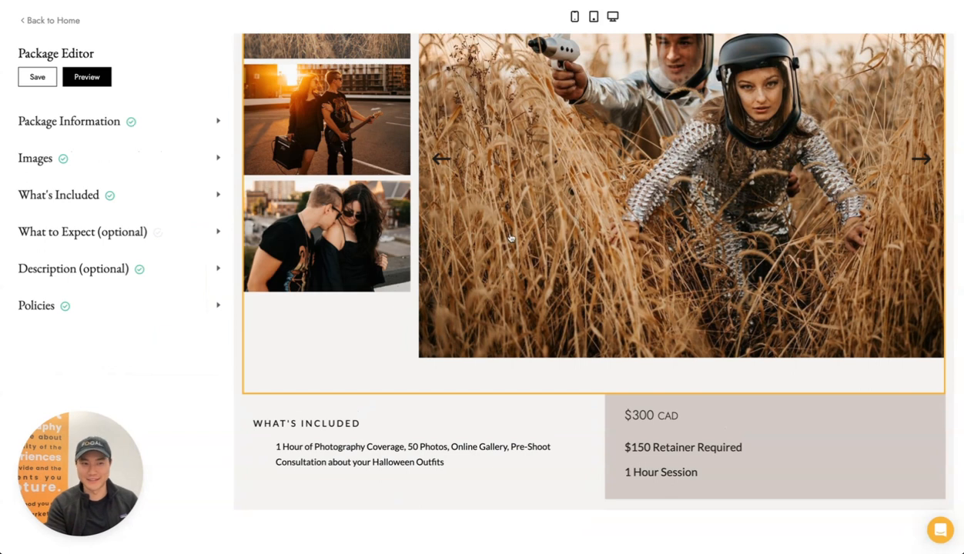
scroll(515, 256, down, 1)
scroll(514, 257, down, 3)
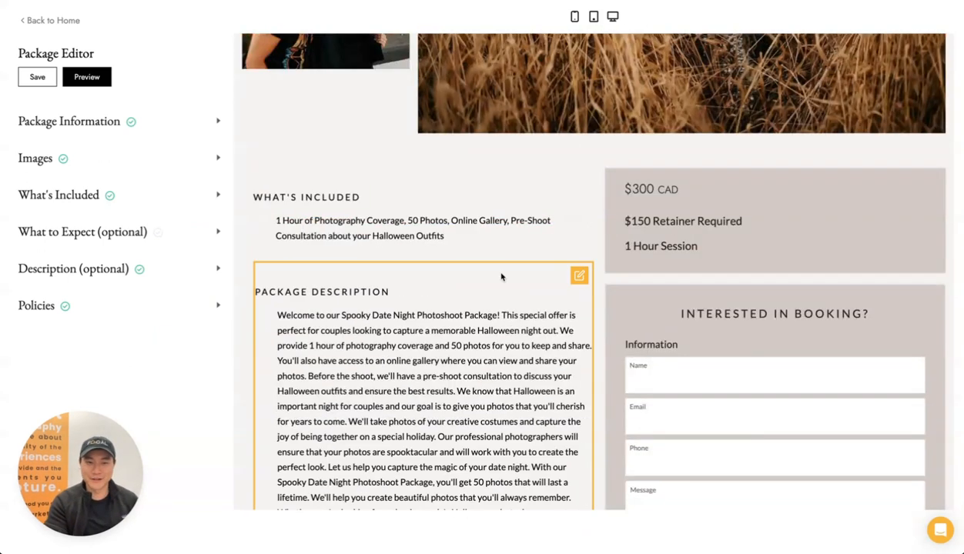
In the package information, create a new add-on named Extra Photos with a price of 10
click(166, 128)
scroll(120, 183, down, 3)
scroll(119, 183, down, 1)
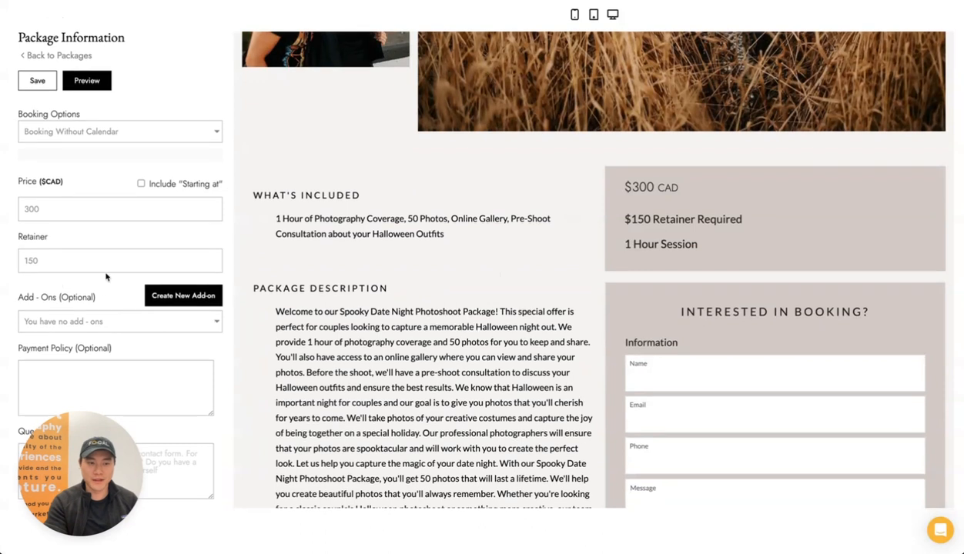
click(215, 298)
click(430, 210)
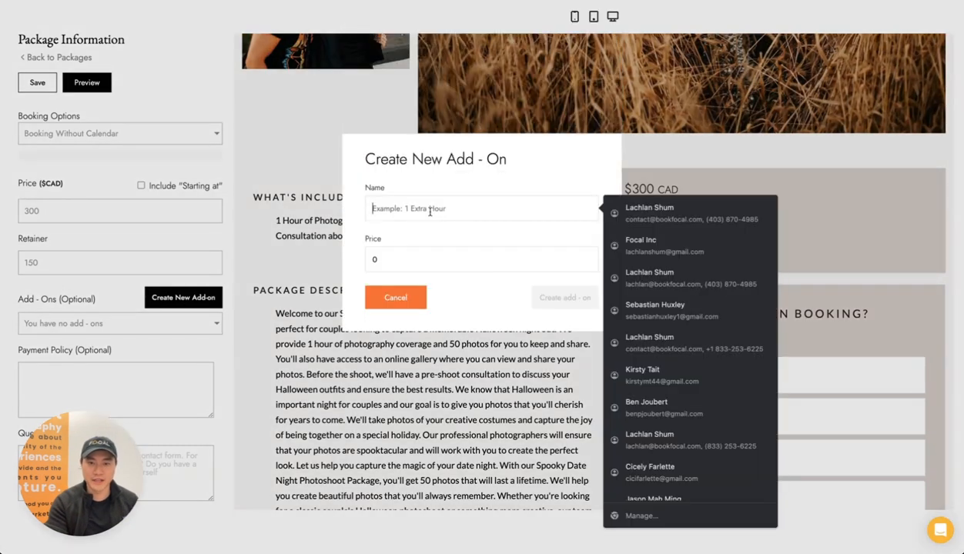
text(Extra )
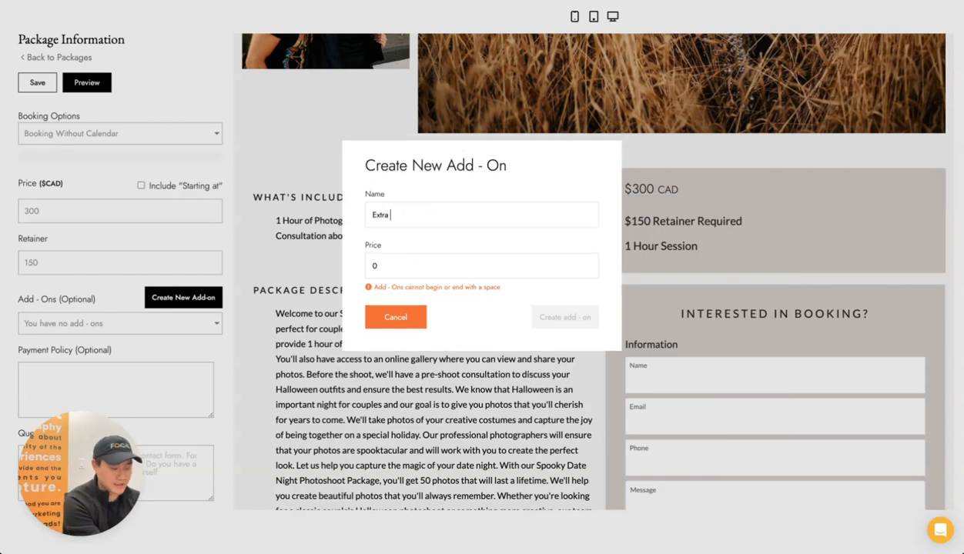
text(Photso)
text(os)
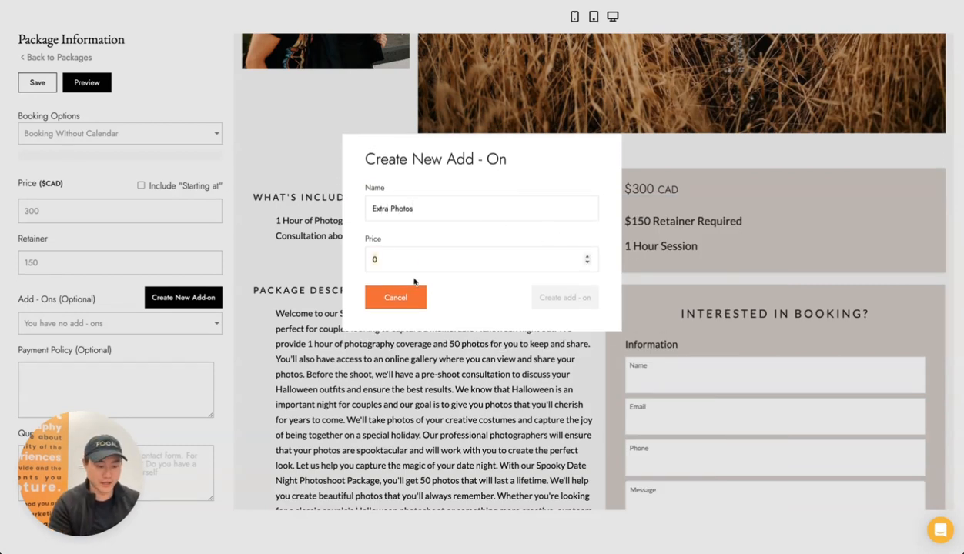
text(10)
click(578, 301)
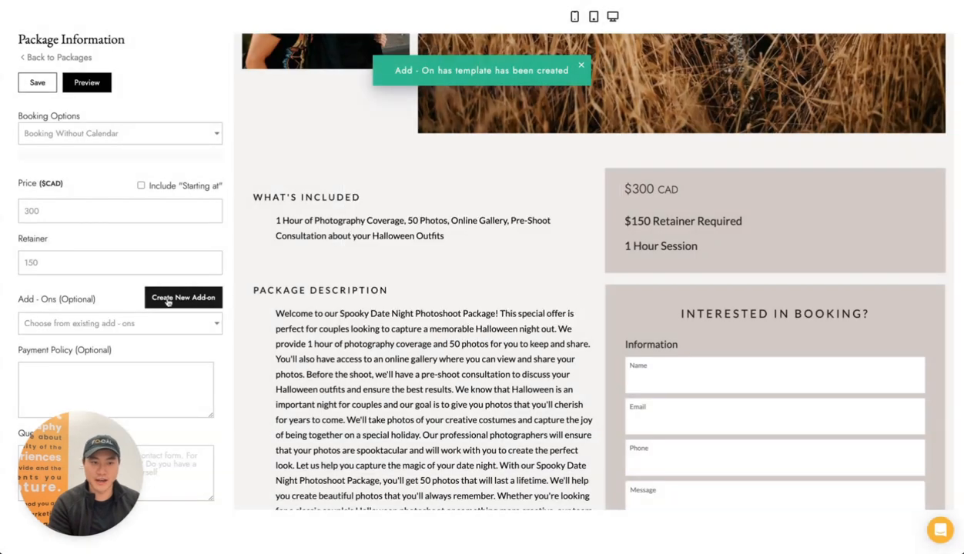
Link the existing Extra Photos add-on to the package and look over the remaining package information
click(182, 328)
click(190, 346)
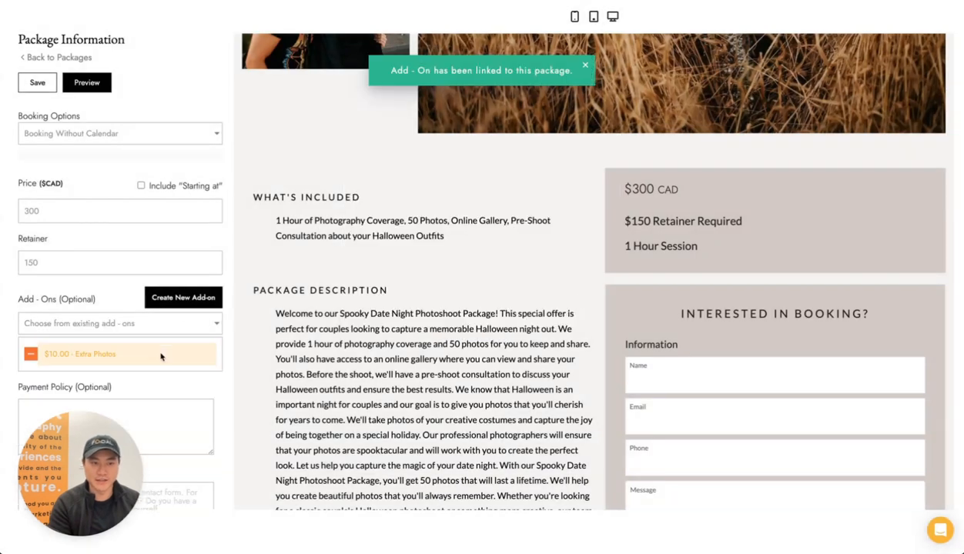
scroll(797, 345, down, 6)
scroll(671, 349, up, 6)
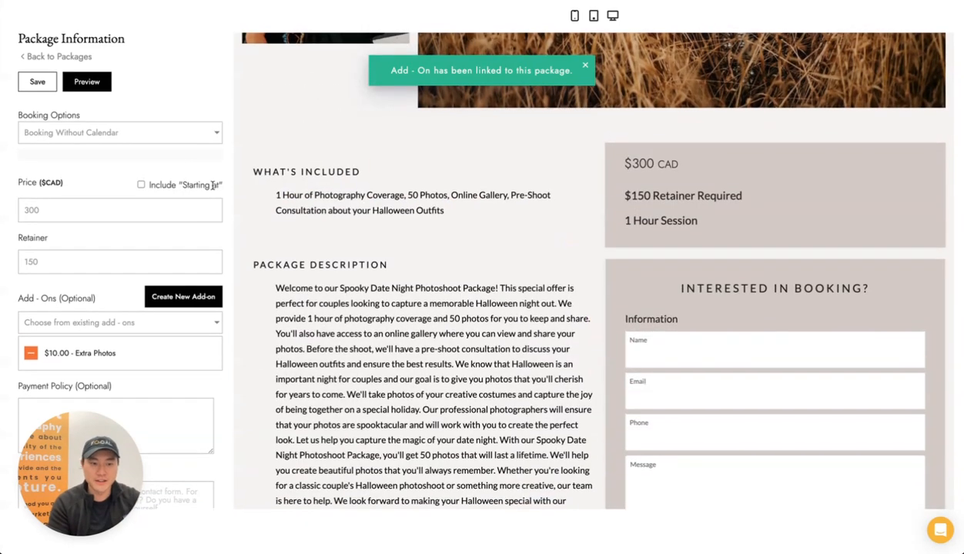
scroll(201, 143, down, 1)
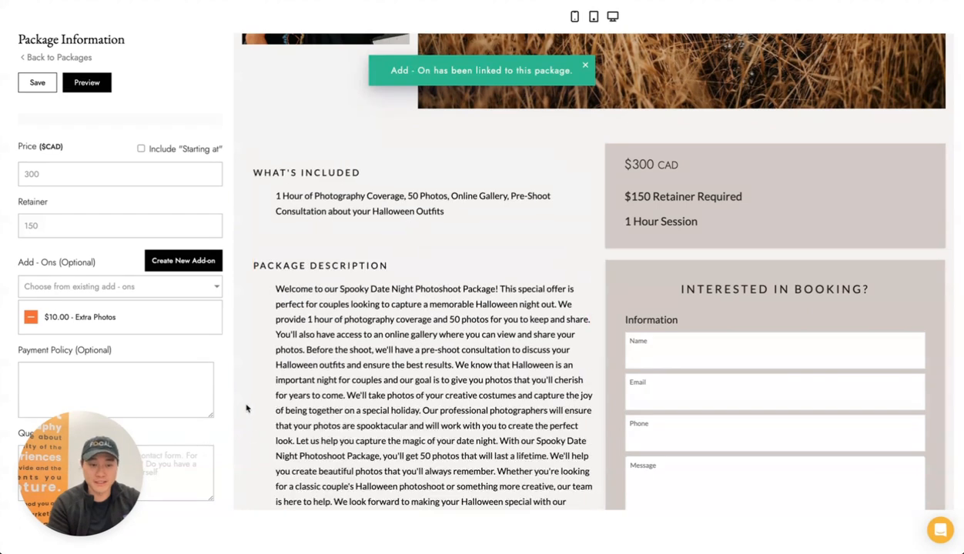
scroll(392, 239, down, 5)
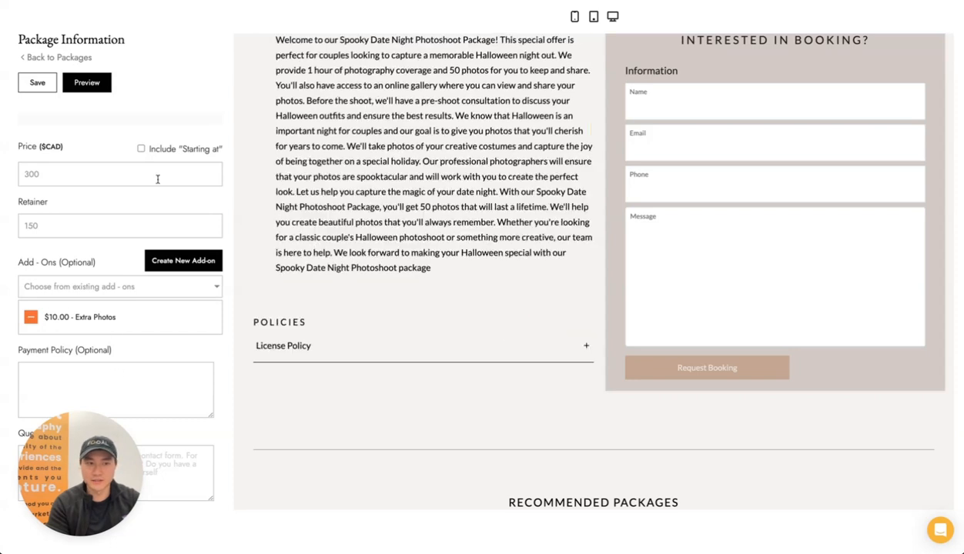
Add the booking form question "What are you planning to dress up as for halloween?" and save the package
mouse_move(80, 419)
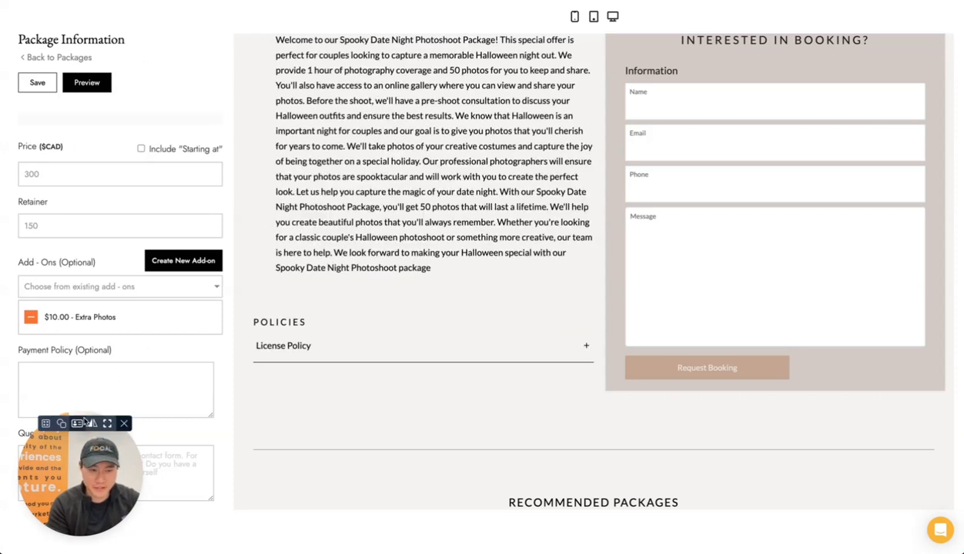
click(122, 423)
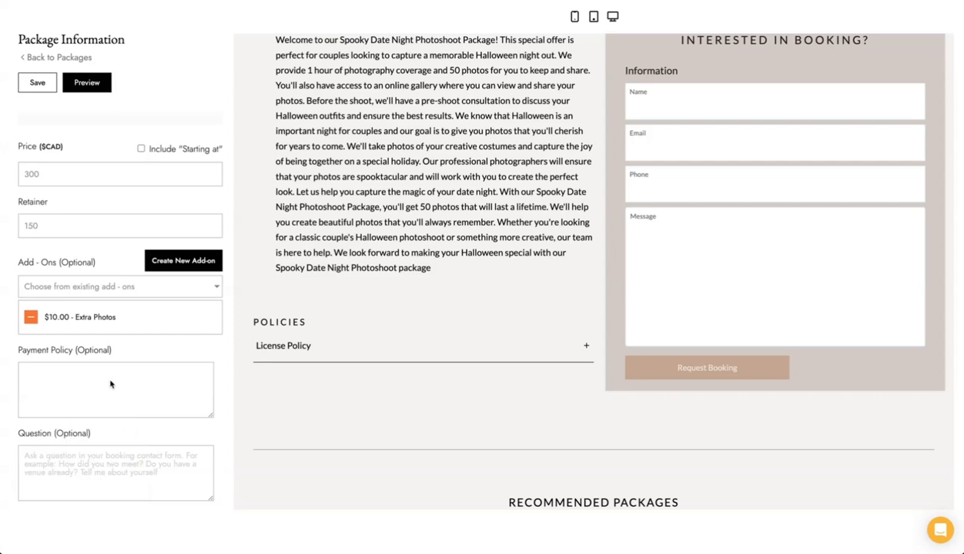
click(118, 473)
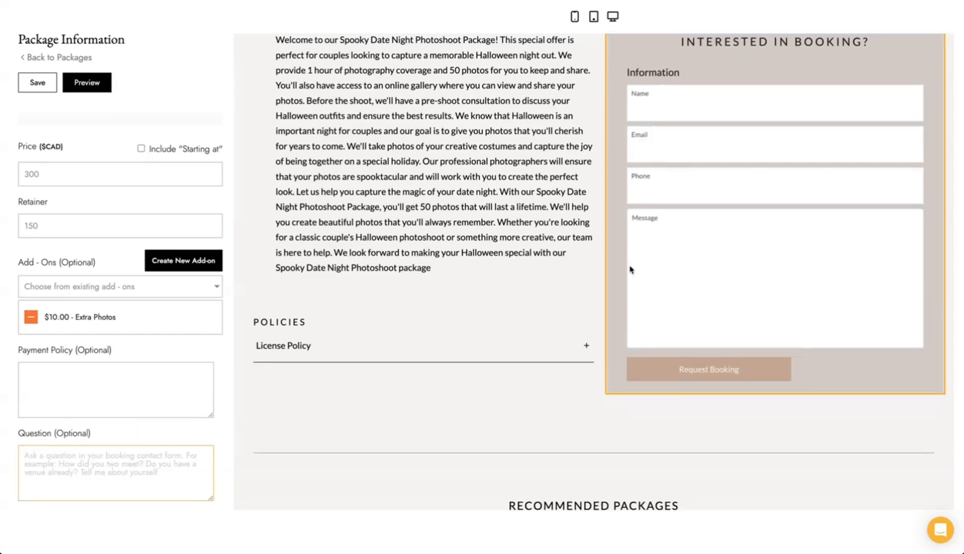
text(W)
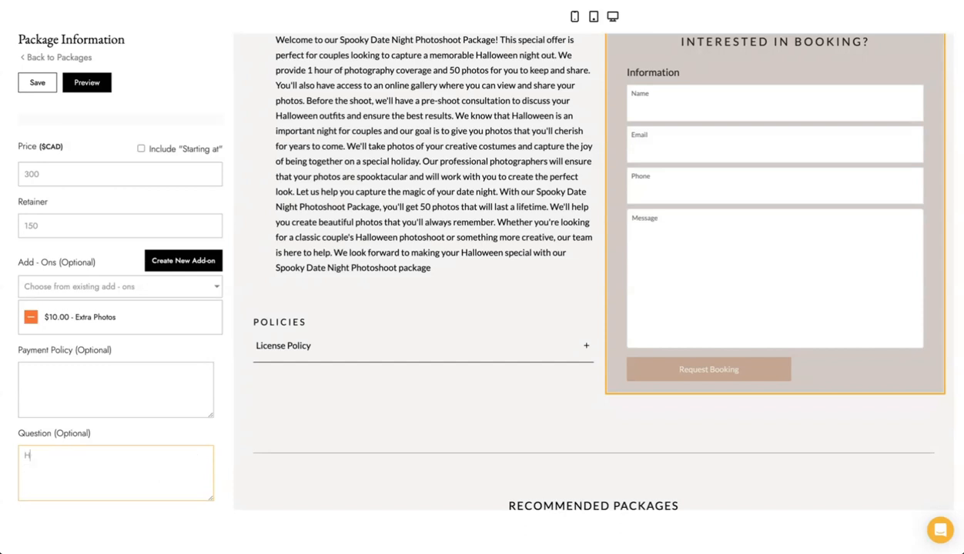
text(hat are you planning to dress up as for halloween?)
click(42, 80)
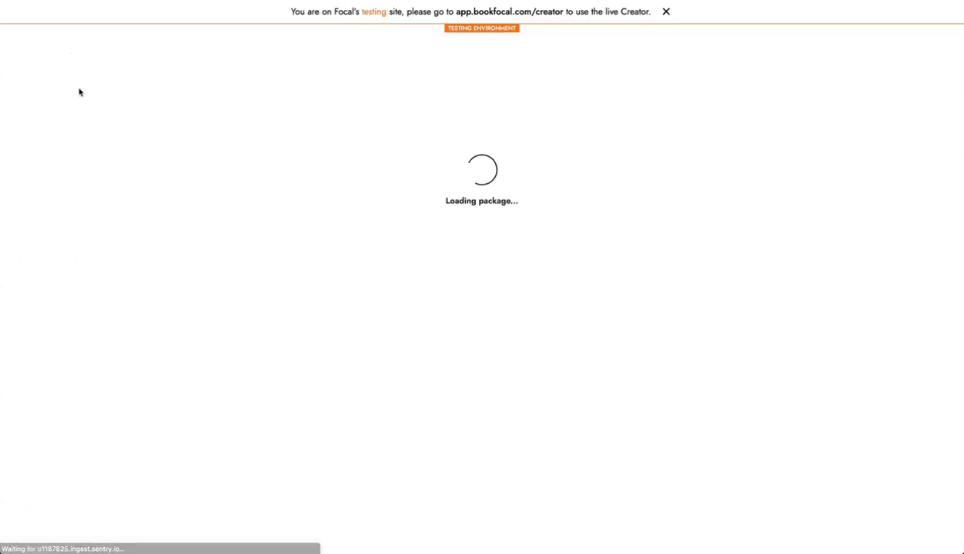
scroll(320, 155, down, 2)
scroll(321, 155, down, 8)
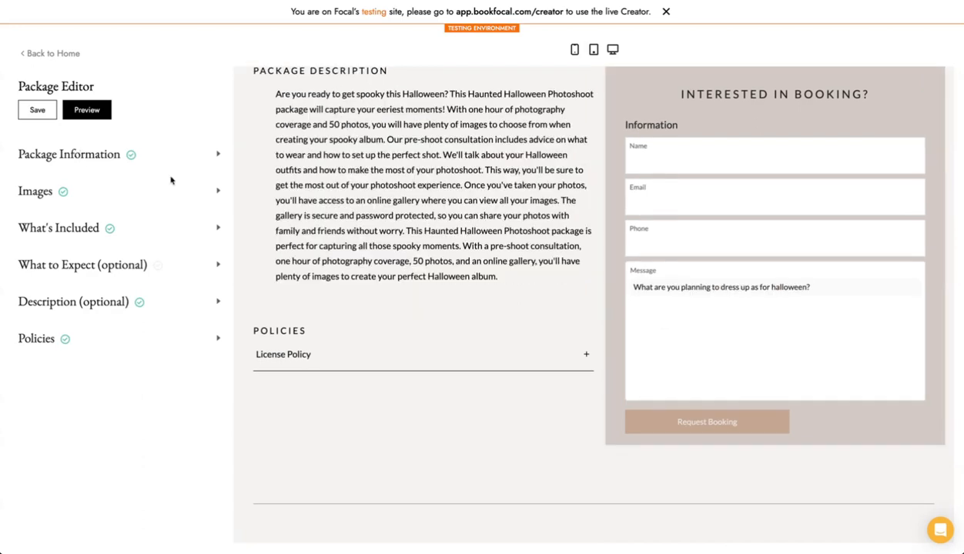
In What's Included, put the photography coverage, 50 photos, online gallery and pre-shoot consultation on separate lines without the separating commas
click(155, 227)
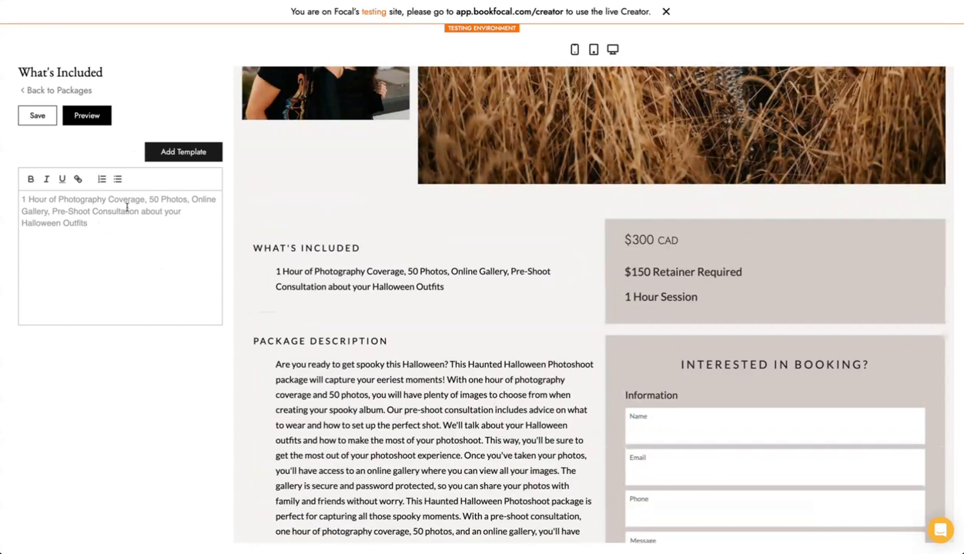
click(148, 200)
key(BackSpace)
key(BackSpace)
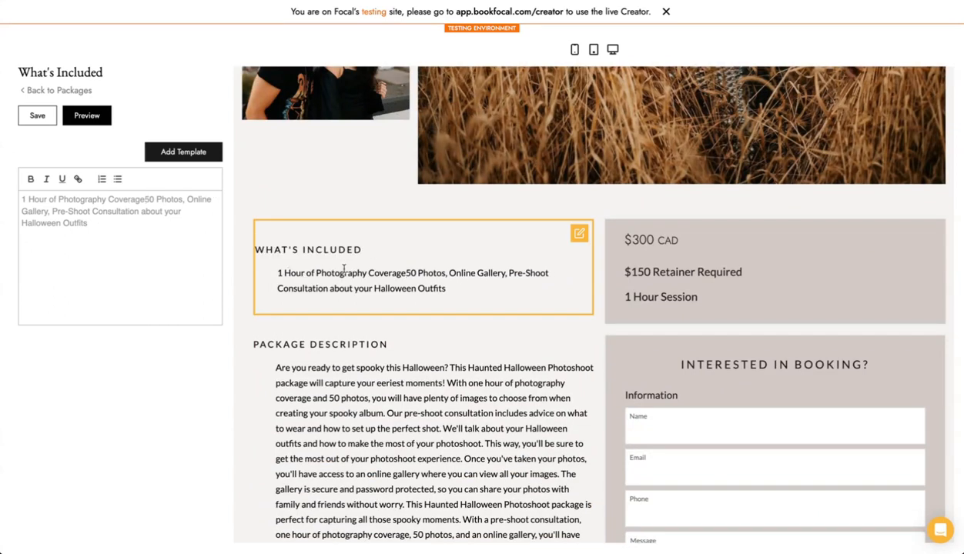
key(Return)
click(65, 212)
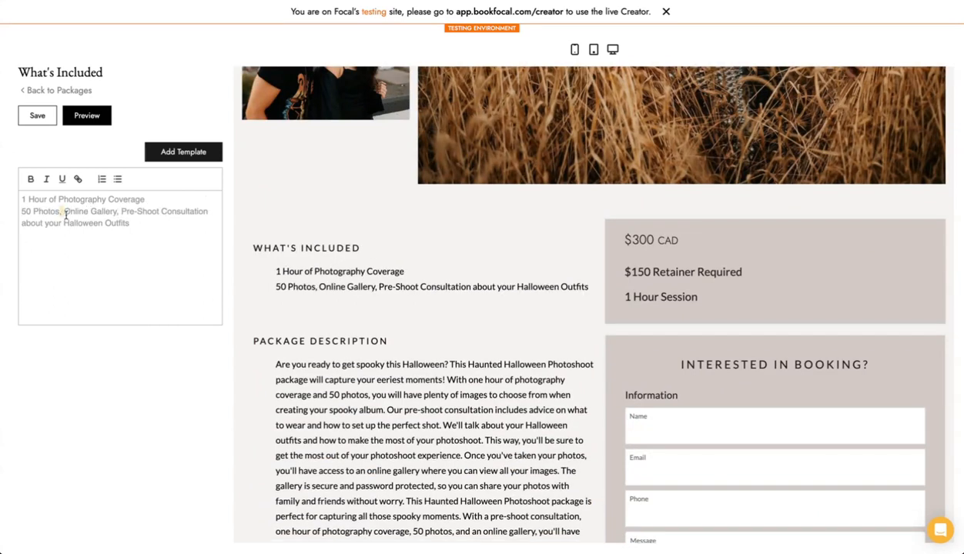
key(BackSpace)
key(BackSpace)
key(Return)
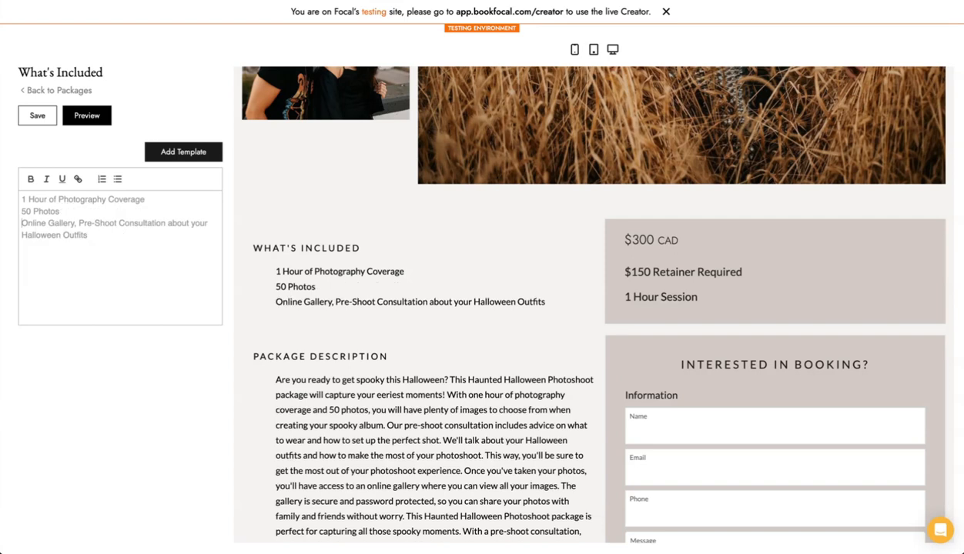
click(78, 222)
key(BackSpace)
key(BackSpace)
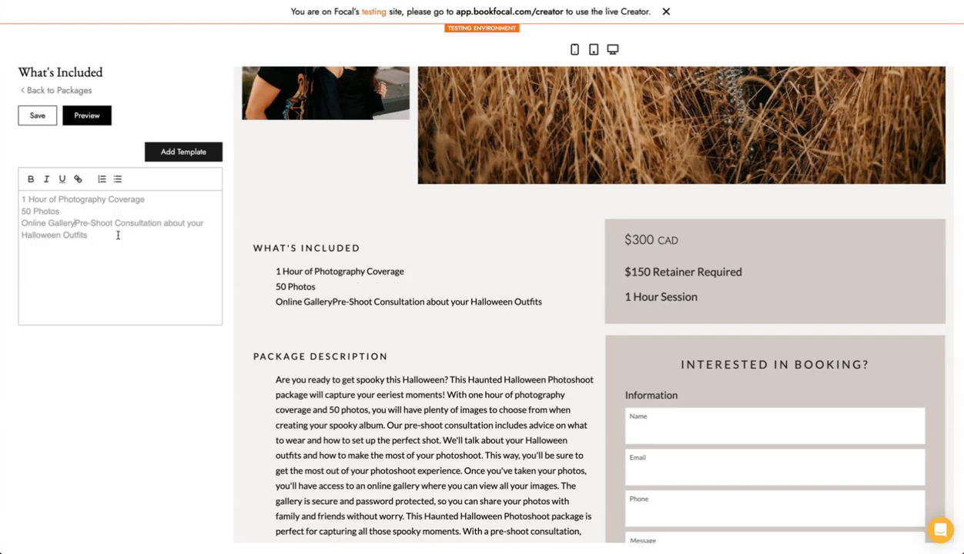
key(Return)
Add "Halloween Candy and Treats Included!" as a new line below the pre-shoot consultation and save the inclusions
scroll(391, 299, down, 2)
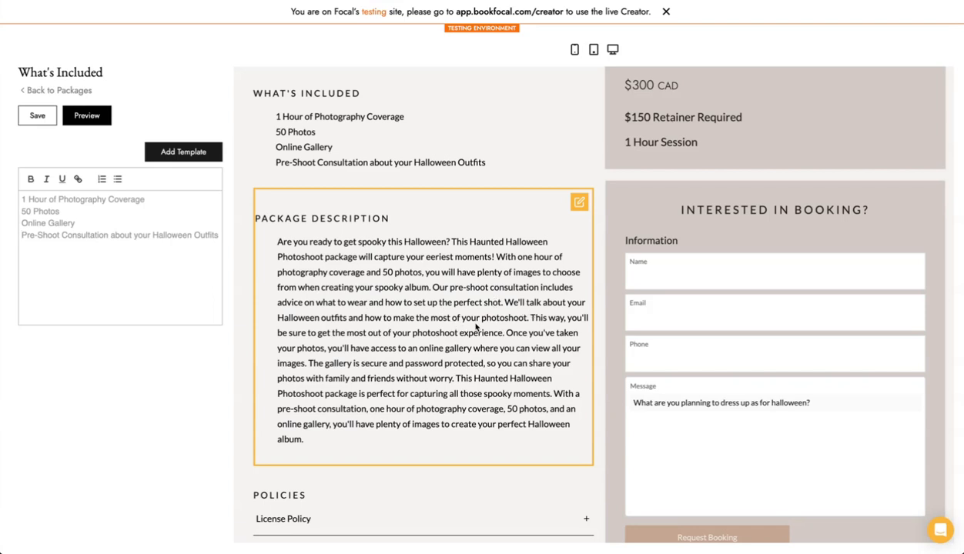
click(200, 262)
key(Return)
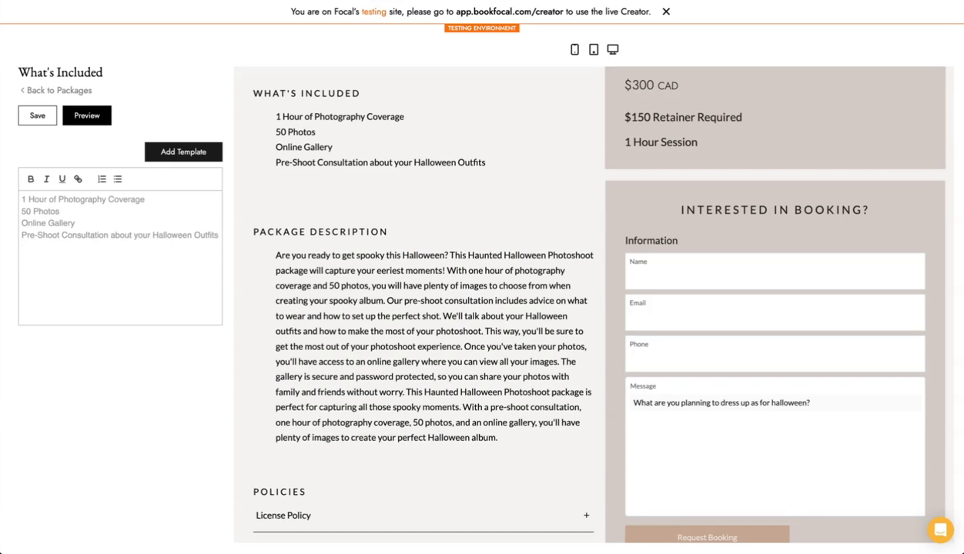
text(Halloween)
text( Candy and)
text( Treat)
text(ts)
key(BackSpace)
key(BackSpace)
text(s Inclide)
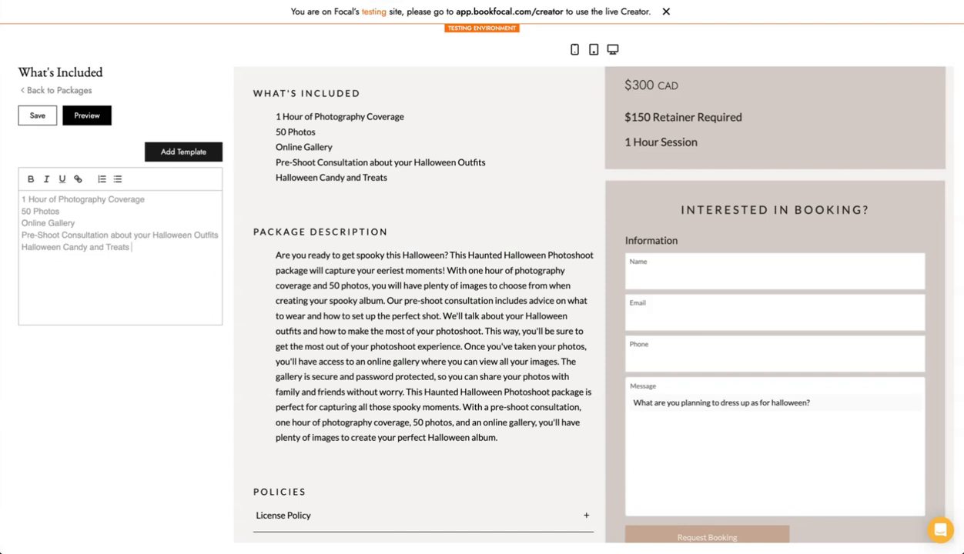
key(BackSpace)
key(BackSpace)
text(uded!)
click(42, 120)
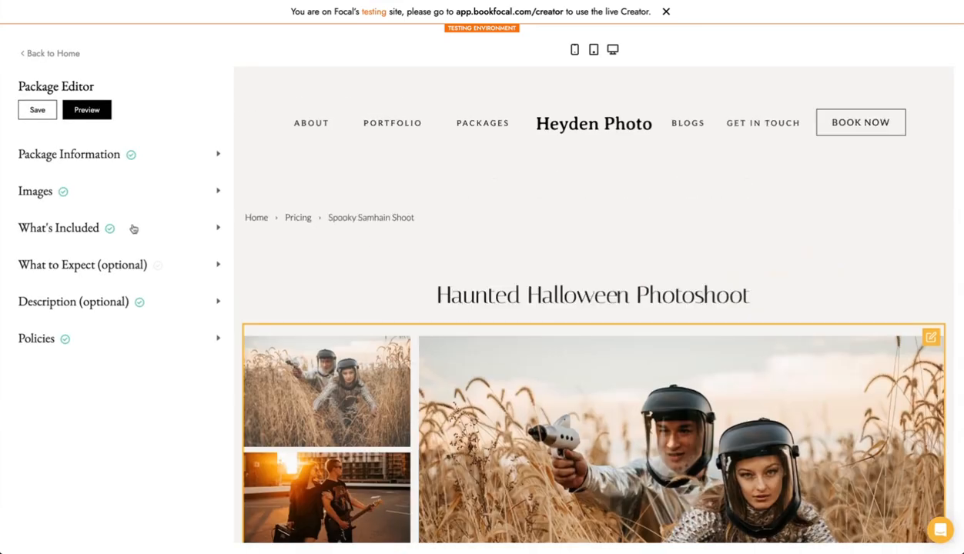
Regenerate the optional package description, review it alongside the inclusions, and return to the package editor
click(133, 301)
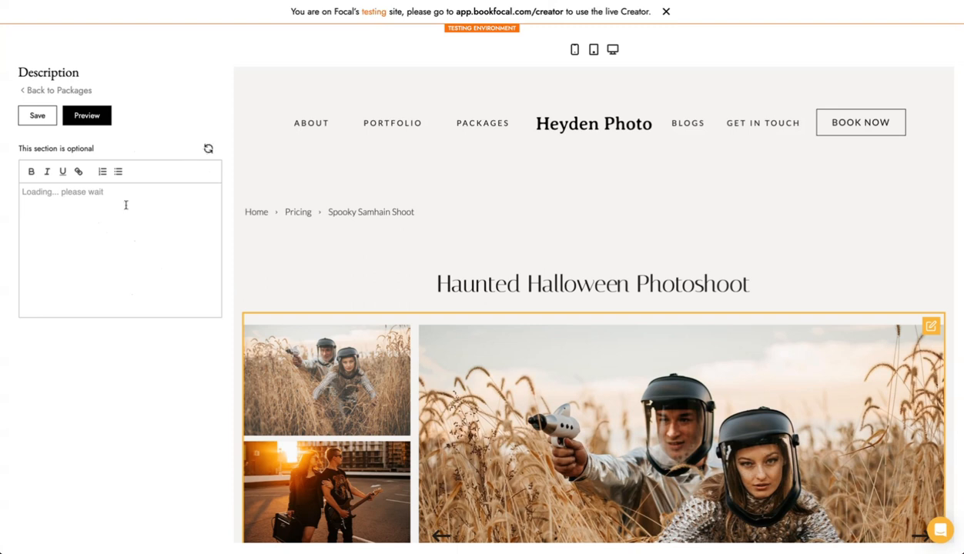
scroll(390, 258, down, 1)
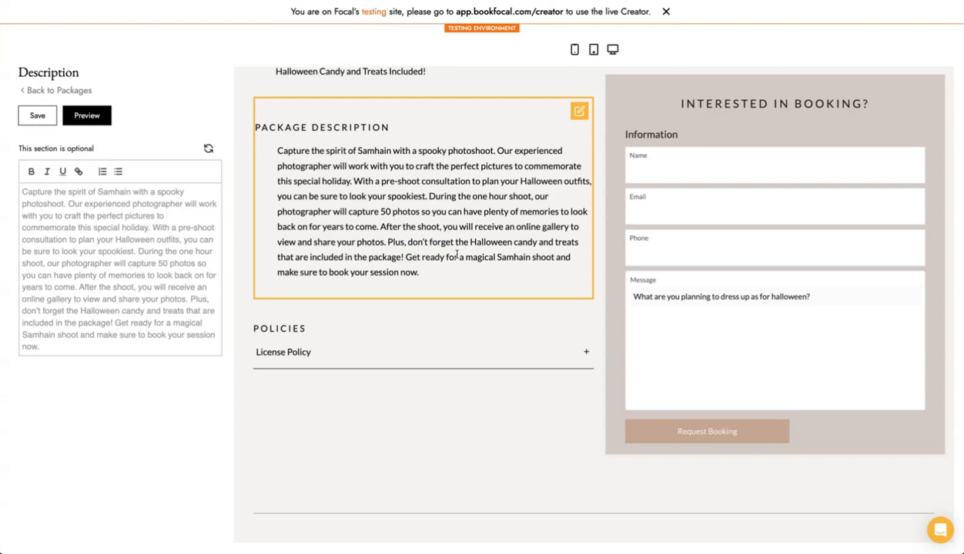
scroll(503, 290, up, 4)
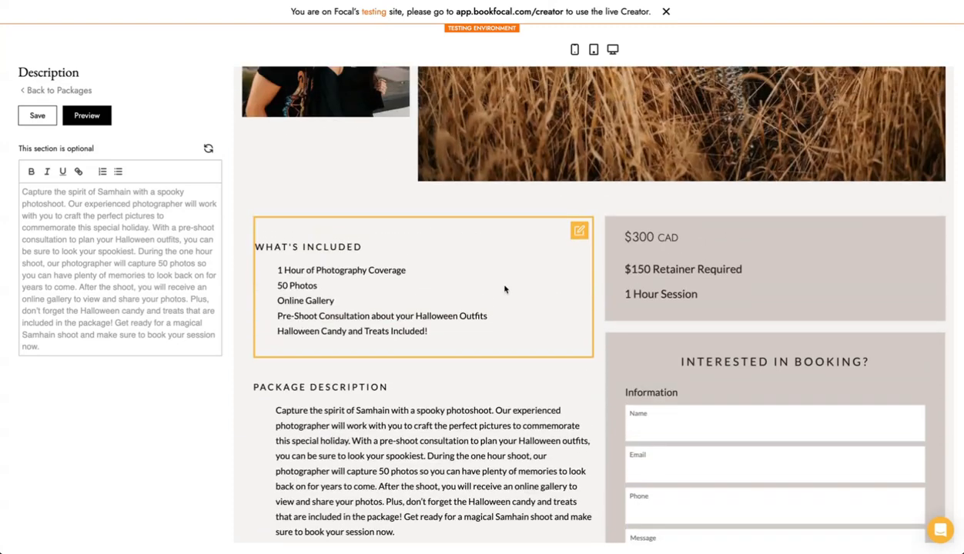
scroll(504, 289, up, 6)
scroll(374, 271, down, 5)
scroll(374, 271, down, 5)
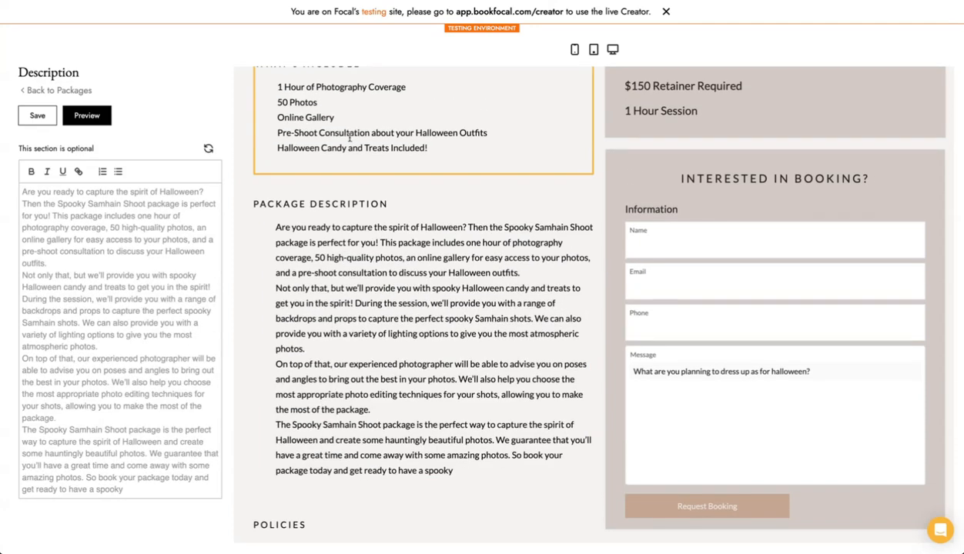
scroll(369, 278, up, 4)
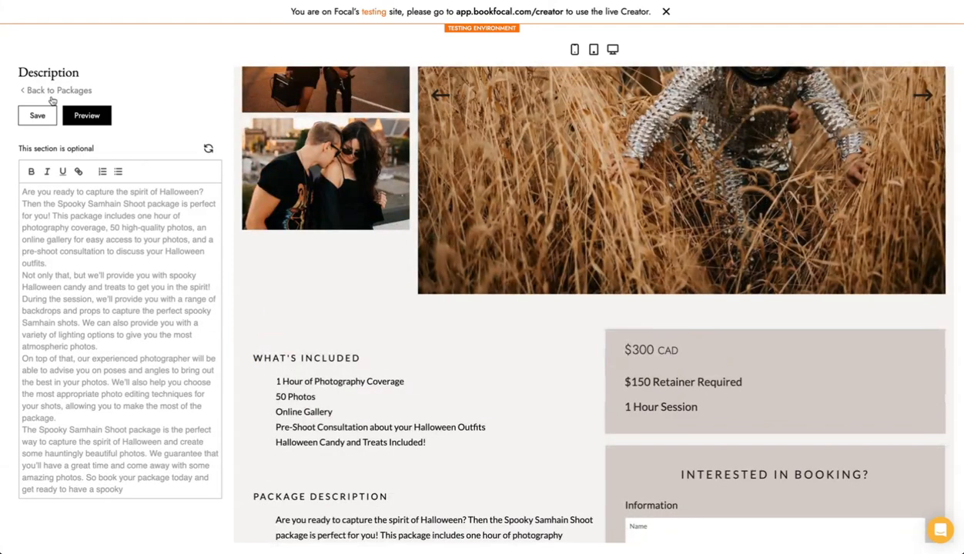
click(54, 91)
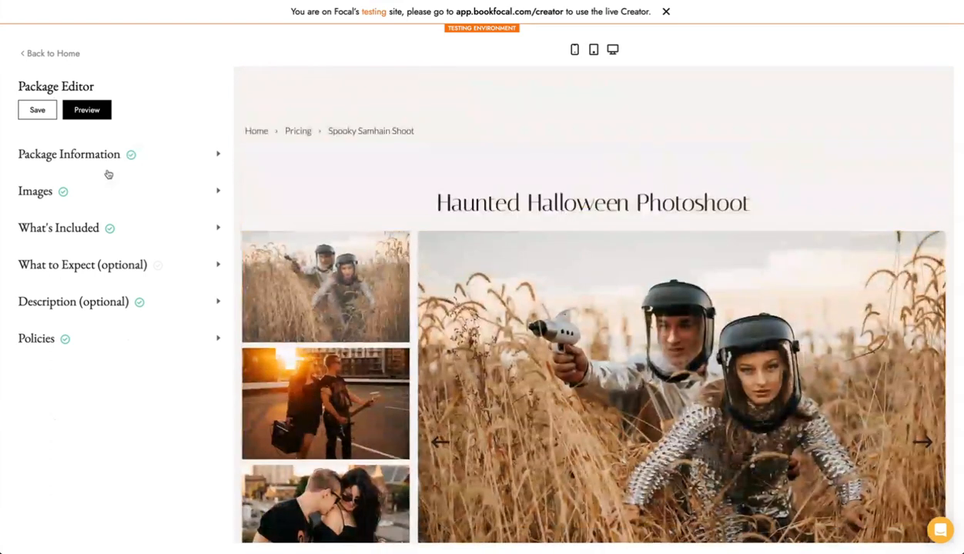
In the package information, include "Starting at" with the package price
scroll(548, 236, down, 2)
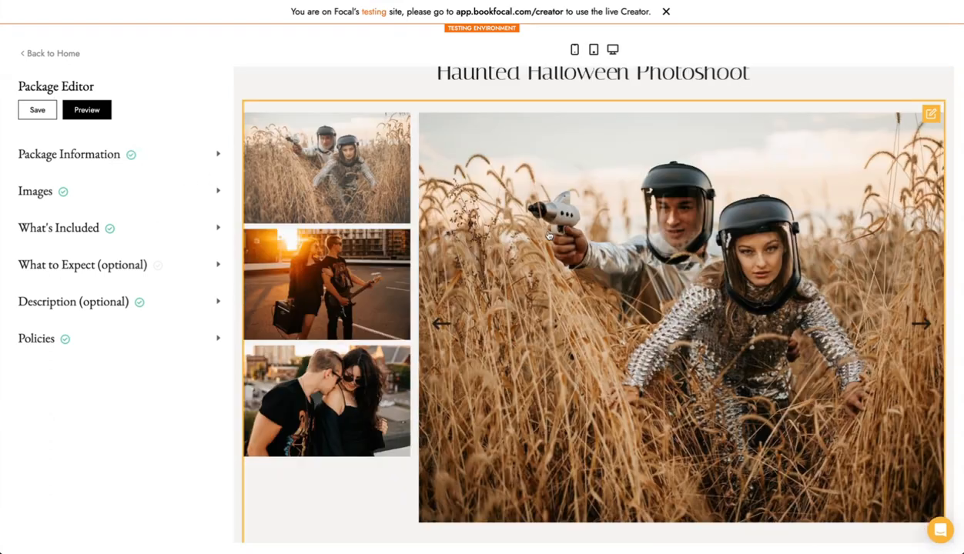
scroll(548, 236, down, 5)
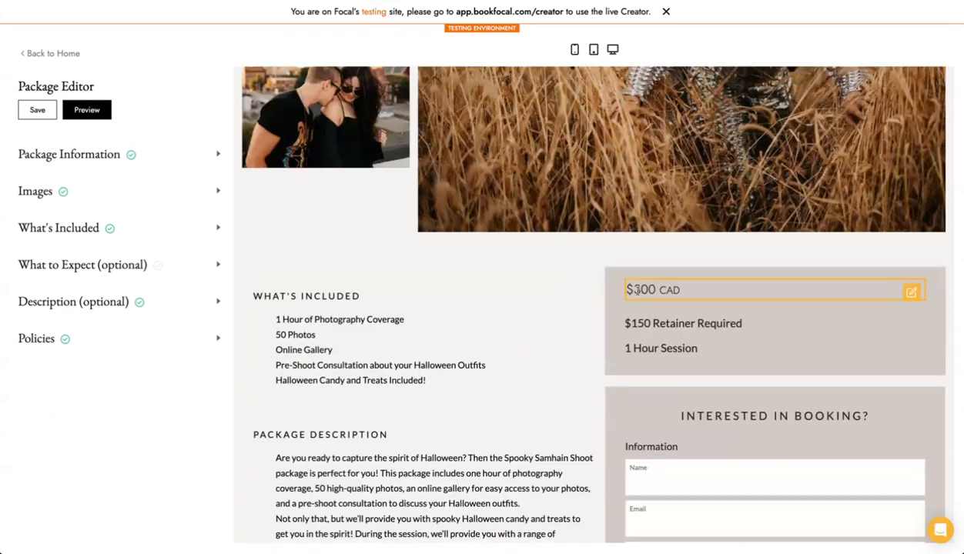
scroll(374, 248, up, 1)
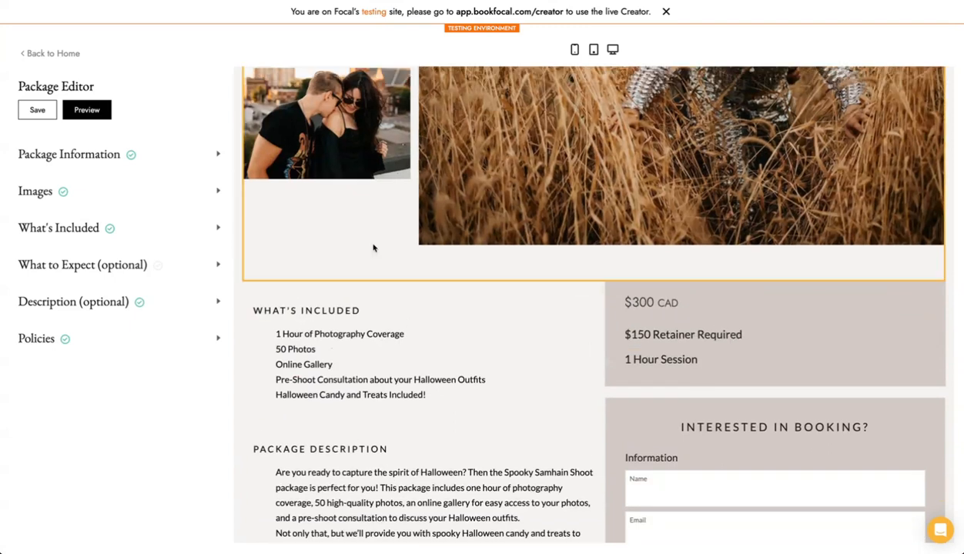
click(147, 153)
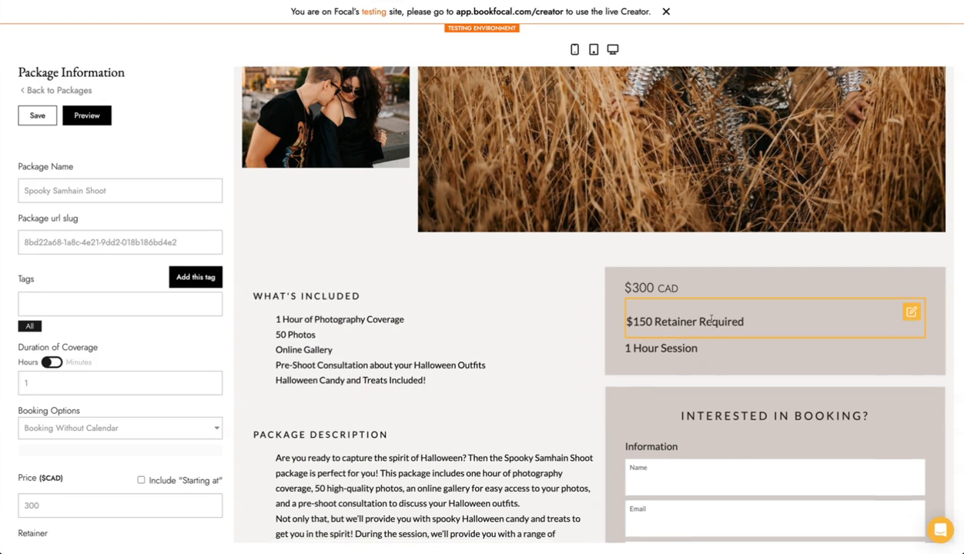
scroll(497, 301, down, 3)
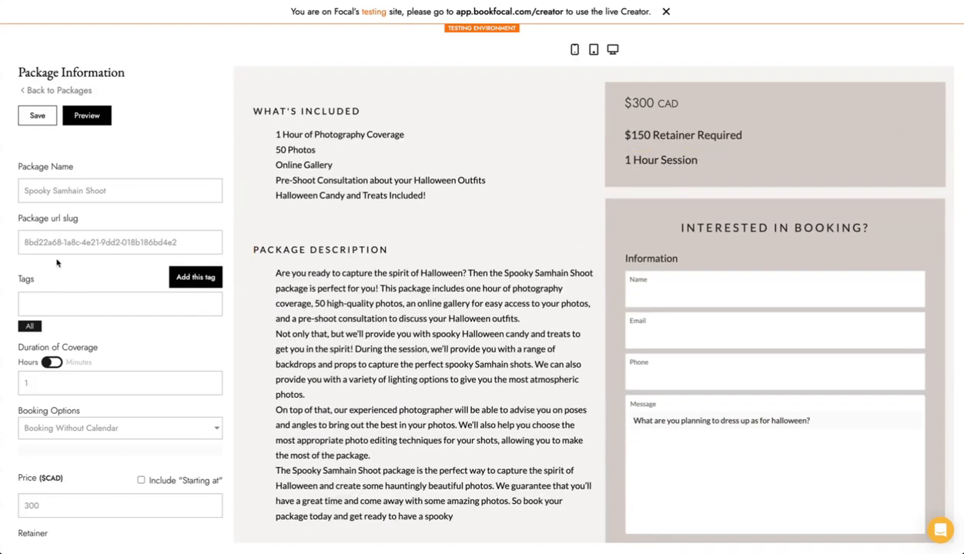
scroll(141, 350, down, 2)
scroll(141, 350, down, 4)
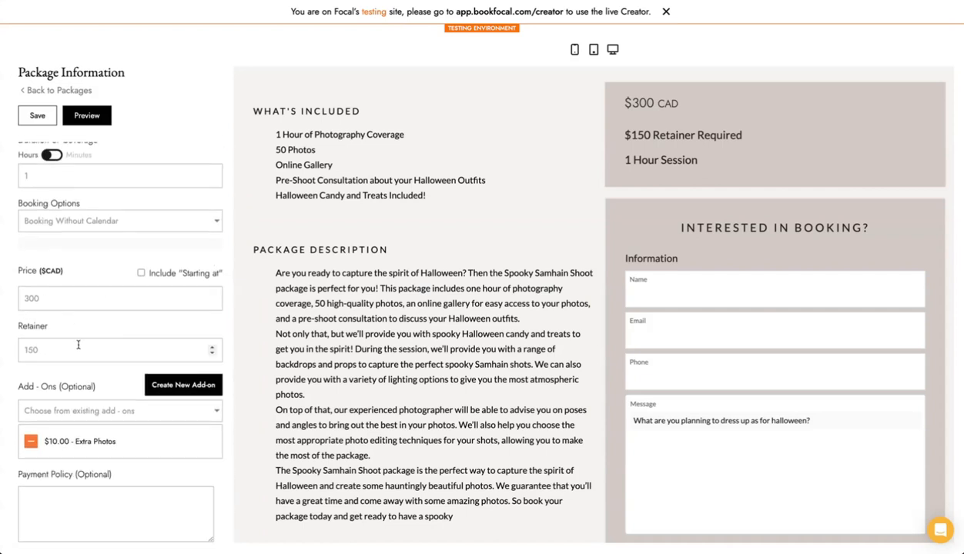
click(141, 274)
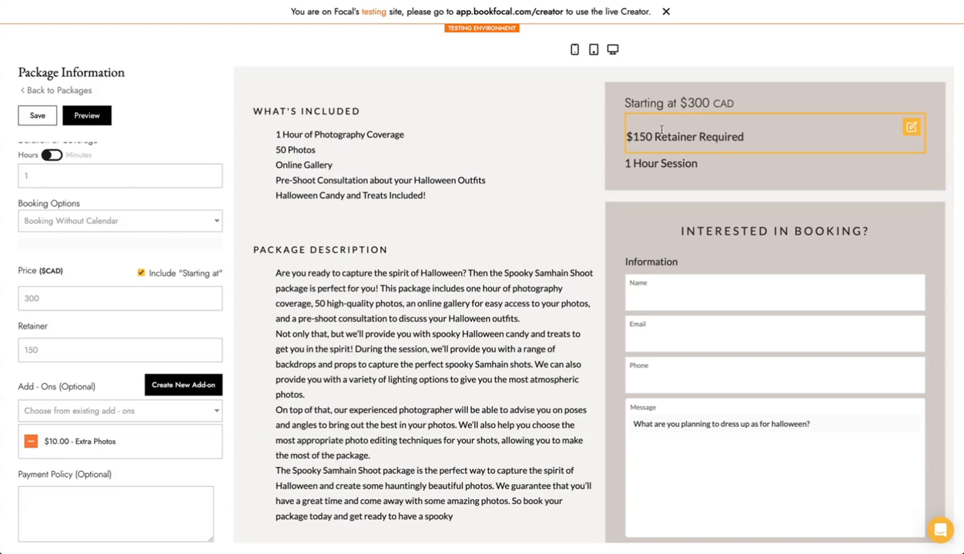
Look over the booking form and policies, and check the guidance in the optional What to Expect section
scroll(557, 209, down, 3)
scroll(462, 231, up, 1)
scroll(124, 255, down, 1)
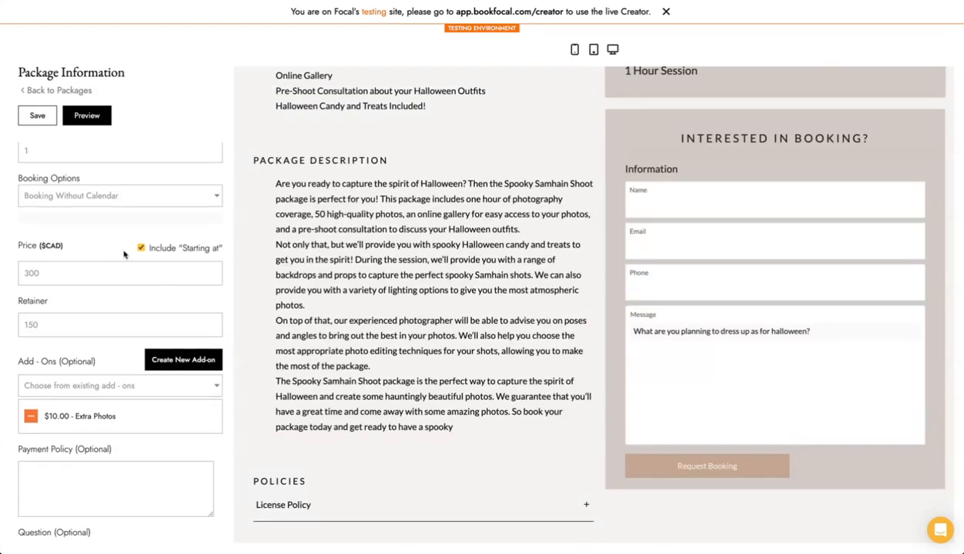
click(82, 89)
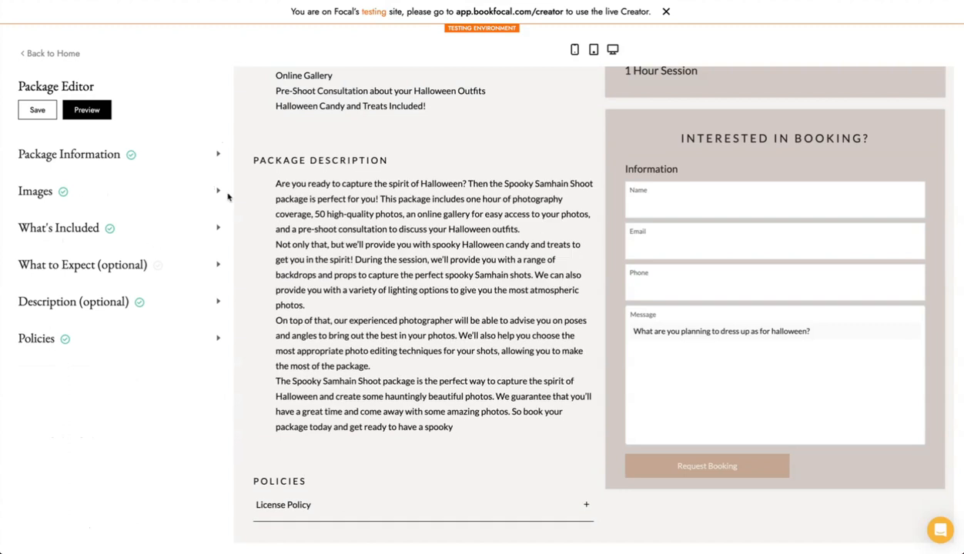
click(154, 264)
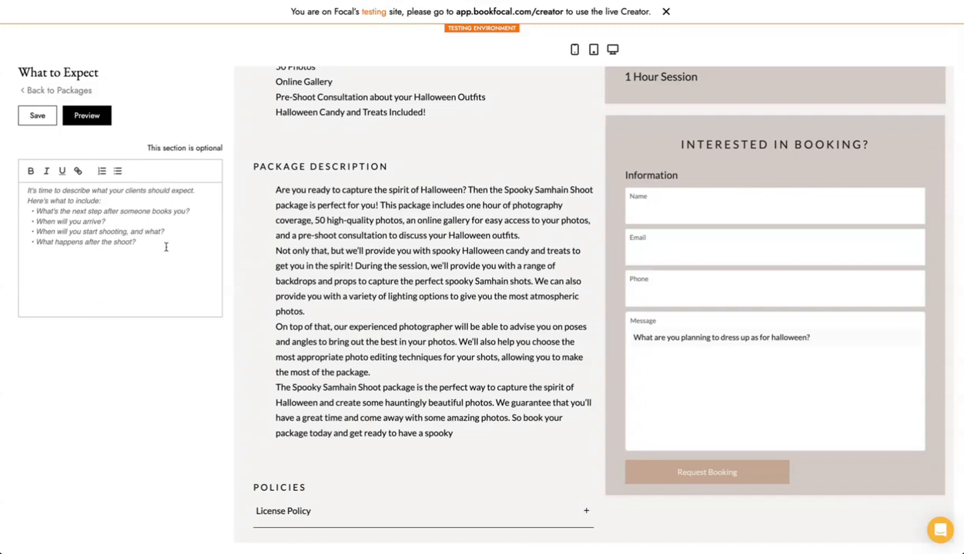
click(79, 89)
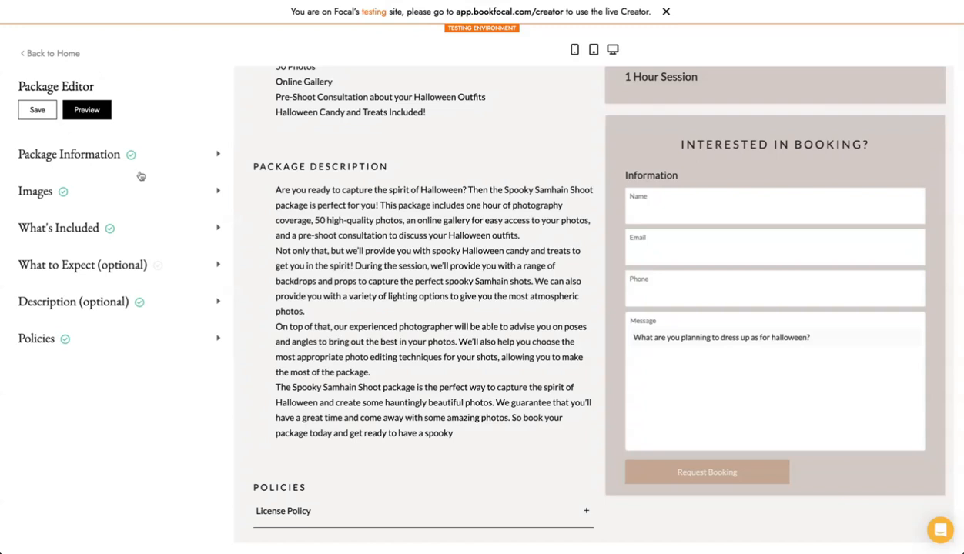
Add the tag "Halloween" to the package, save the package information, and return to the package editor
click(164, 155)
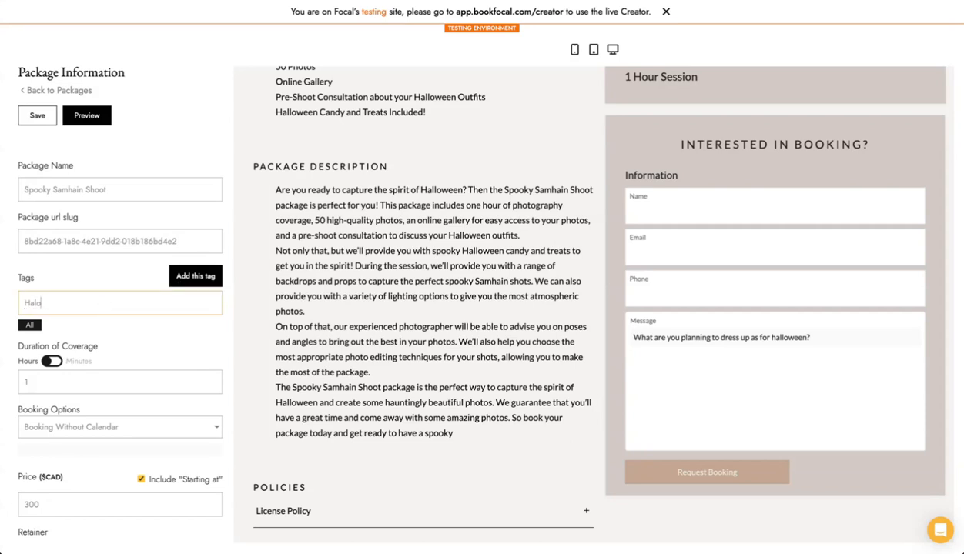
text(ween)
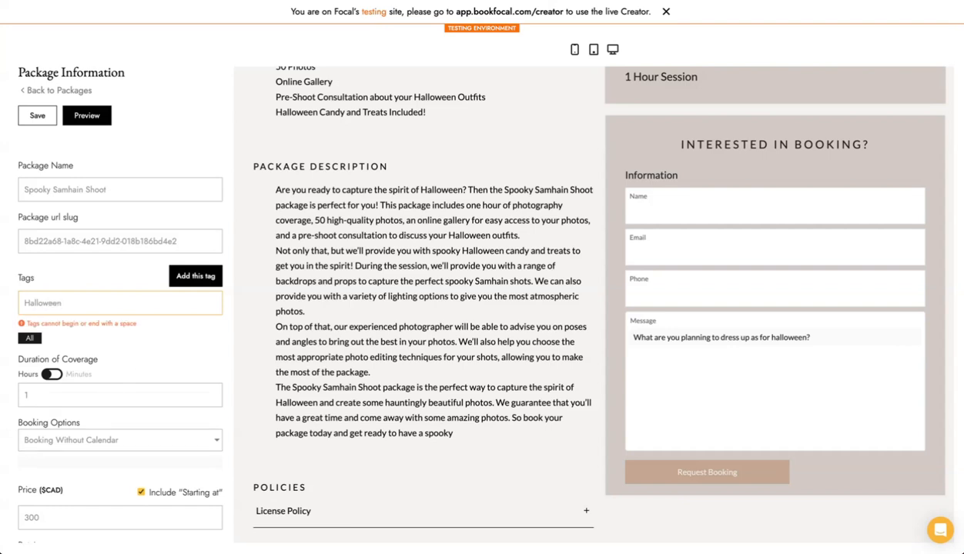
key(BackSpace)
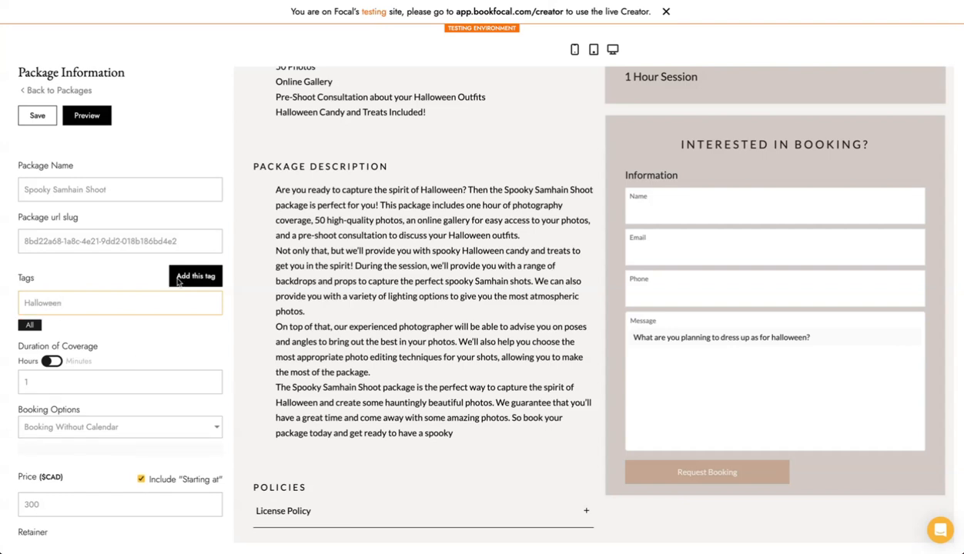
click(178, 282)
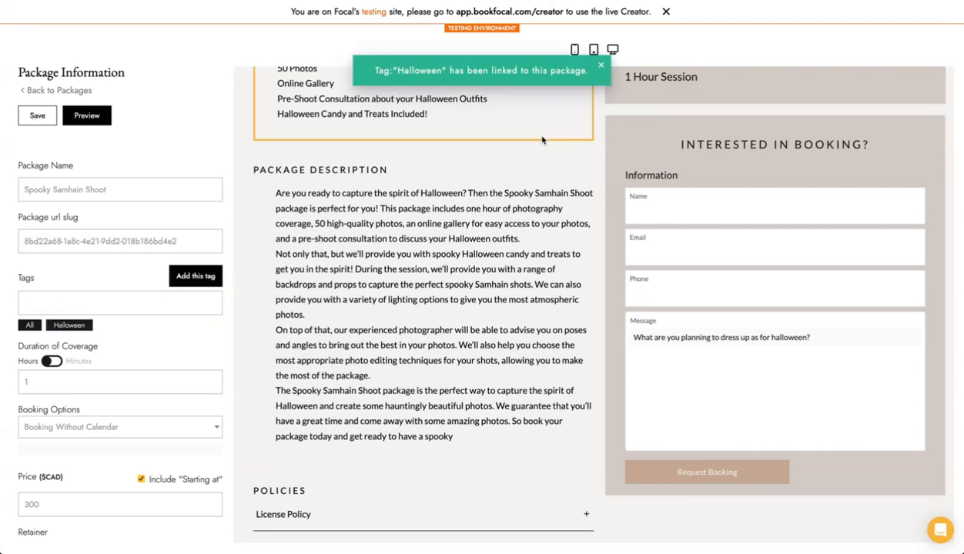
click(43, 115)
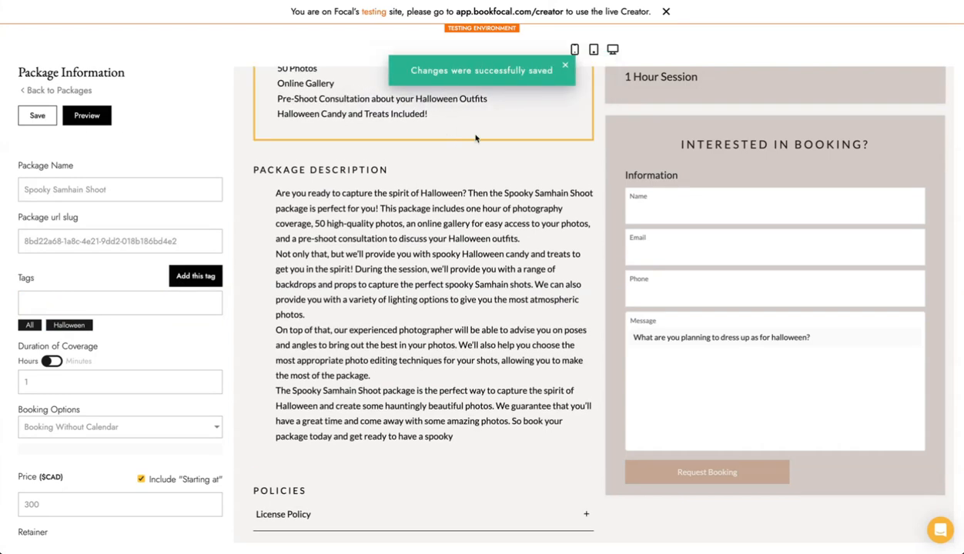
click(76, 92)
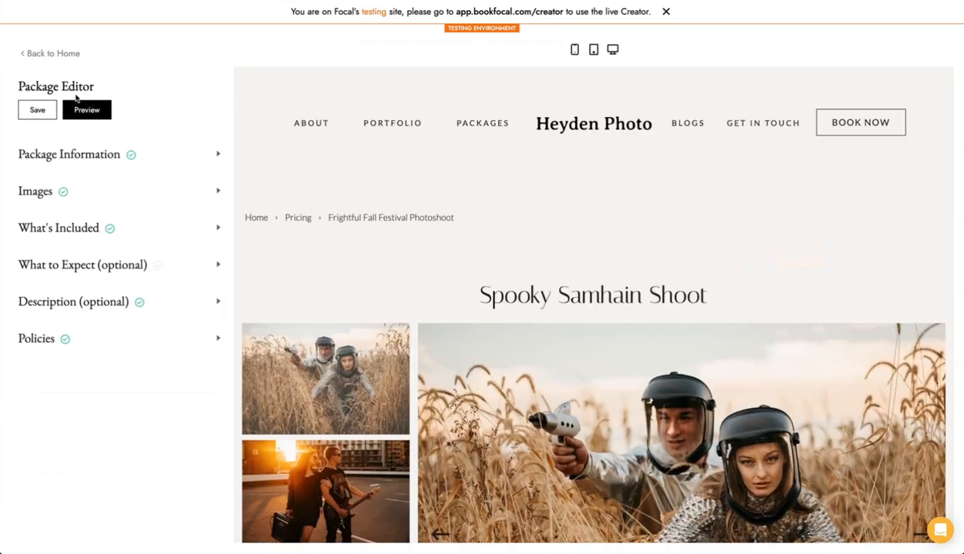
Rename the package "Halloween Couples Photoshoot" in the package information and save the change
scroll(478, 127, down, 2)
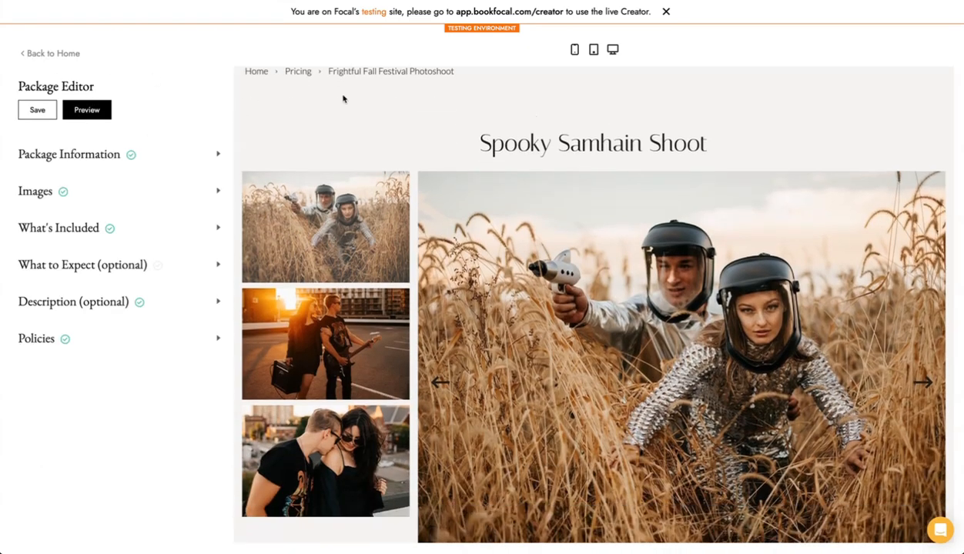
click(127, 159)
triple_click(119, 190)
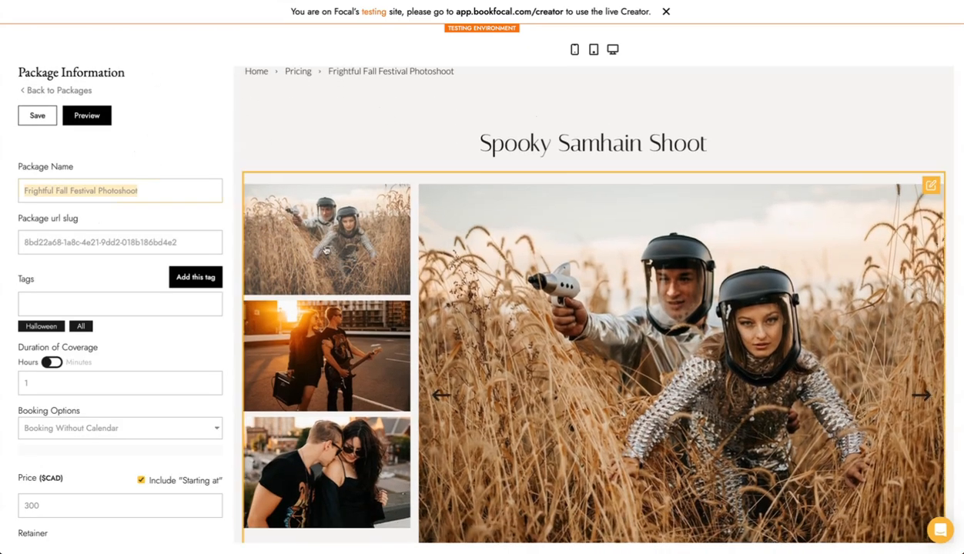
text(Haloo)
text(lowen)
key(BackSpace)
key(BackSpace)
text(een Coupl)
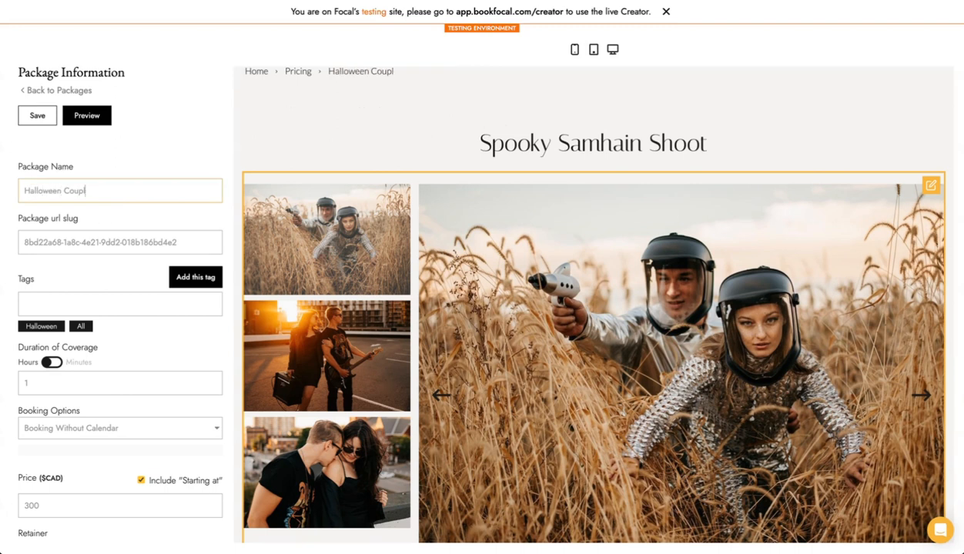
text(es Photoshoot)
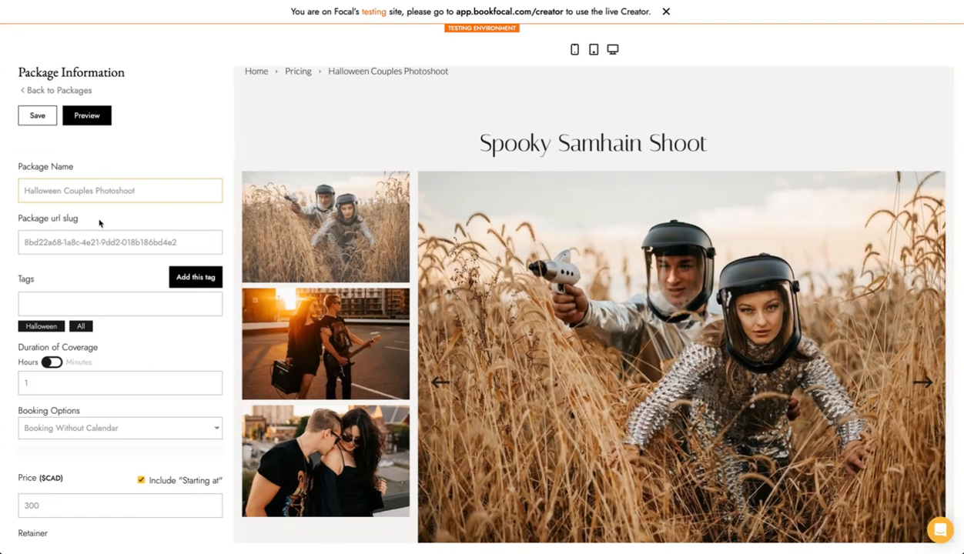
click(37, 116)
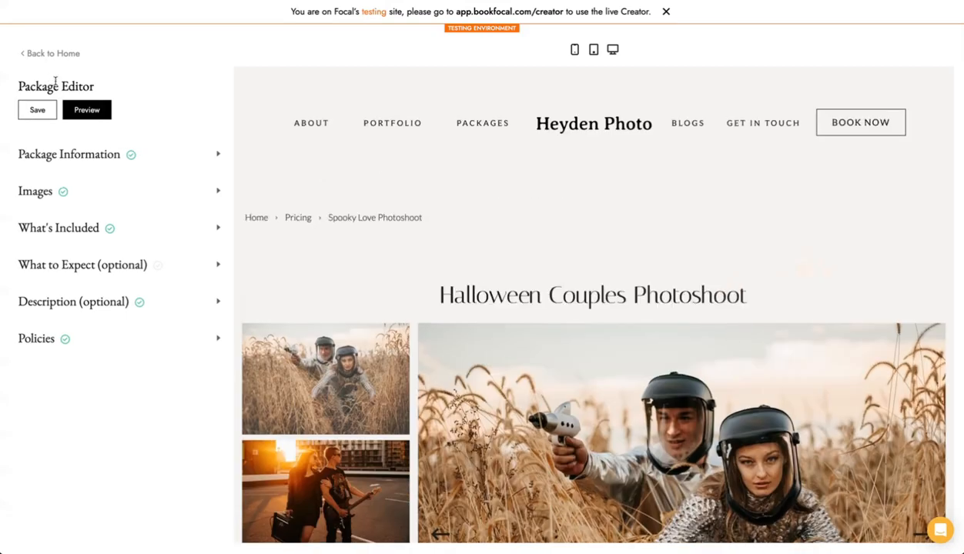
Leave the package editor for the packages list and publish the Halloween Couples Photoshoot package on the portfolio
click(64, 57)
click(586, 308)
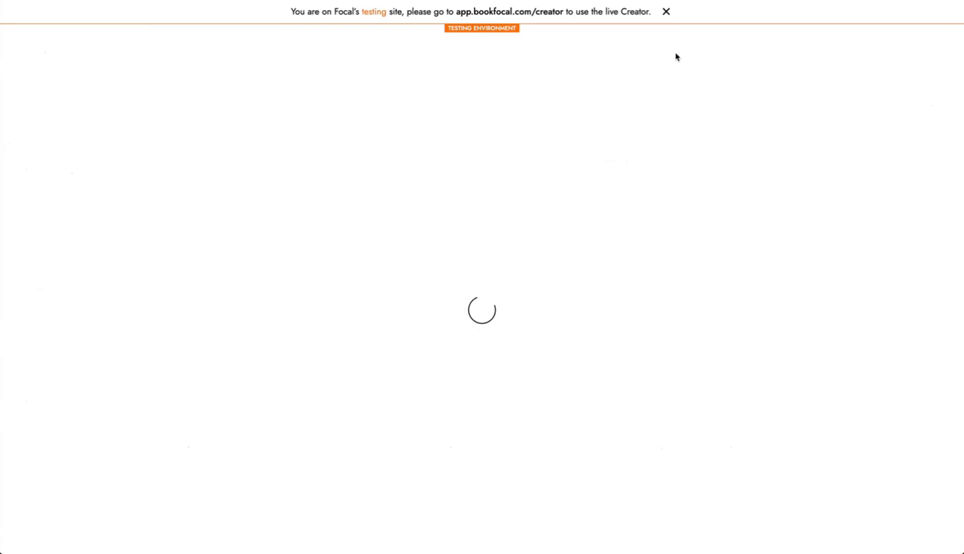
click(665, 13)
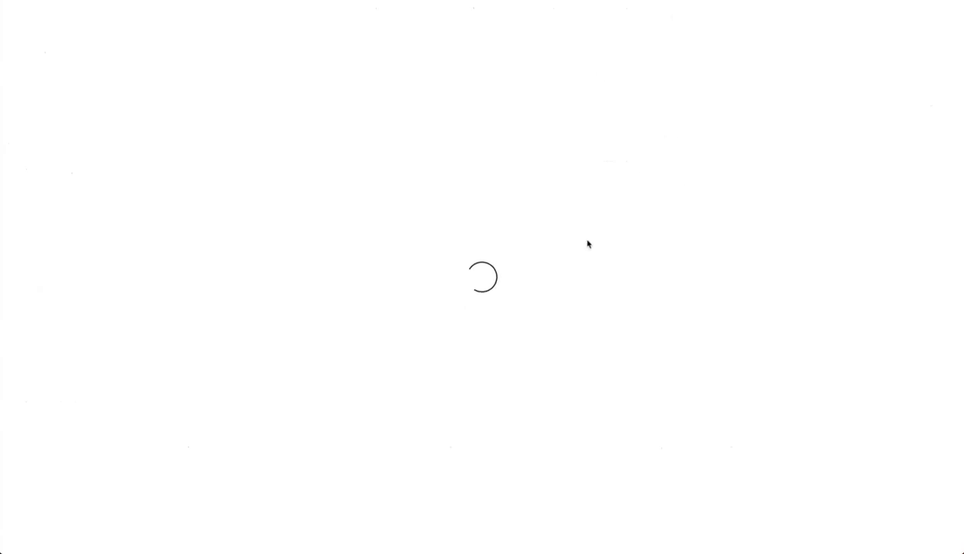
scroll(412, 271, down, 3)
mouse_move(365, 276)
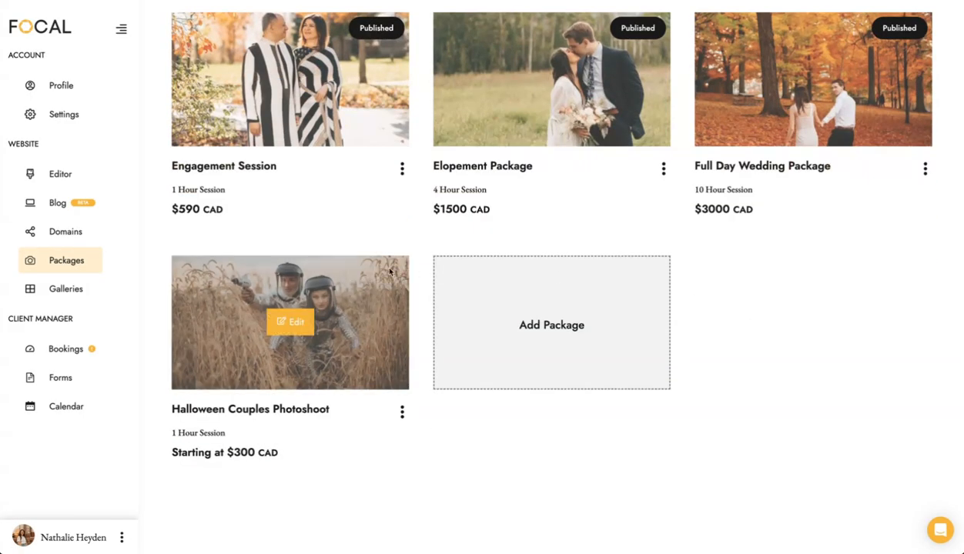
click(401, 412)
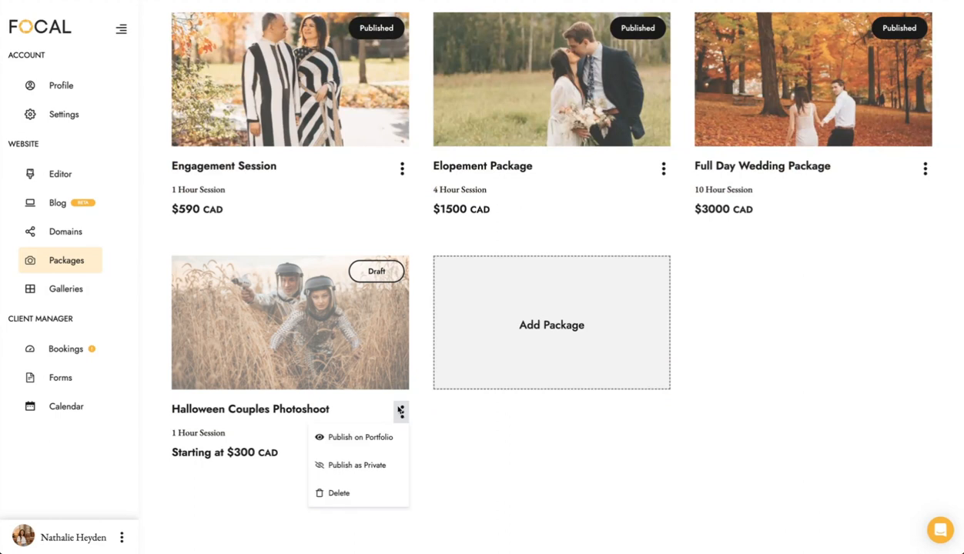
click(393, 436)
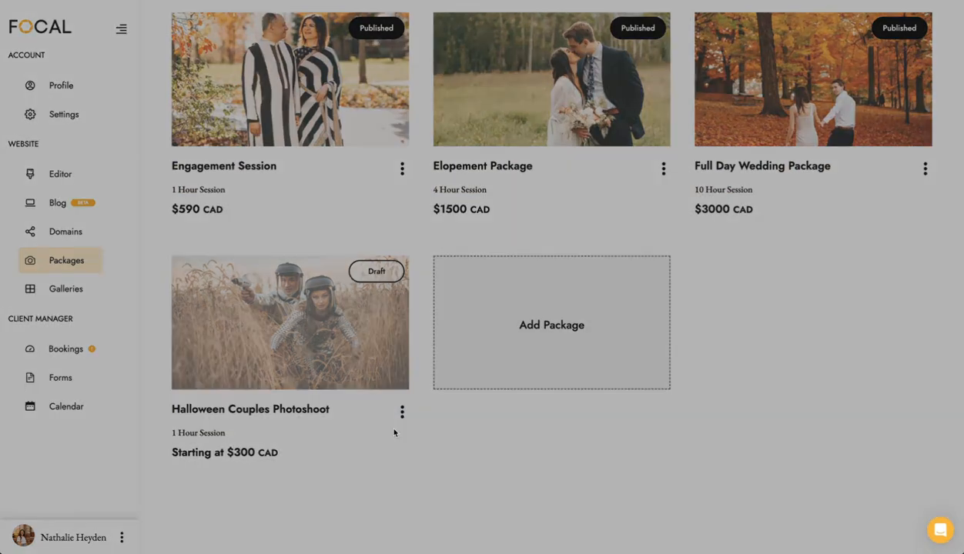
click(551, 321)
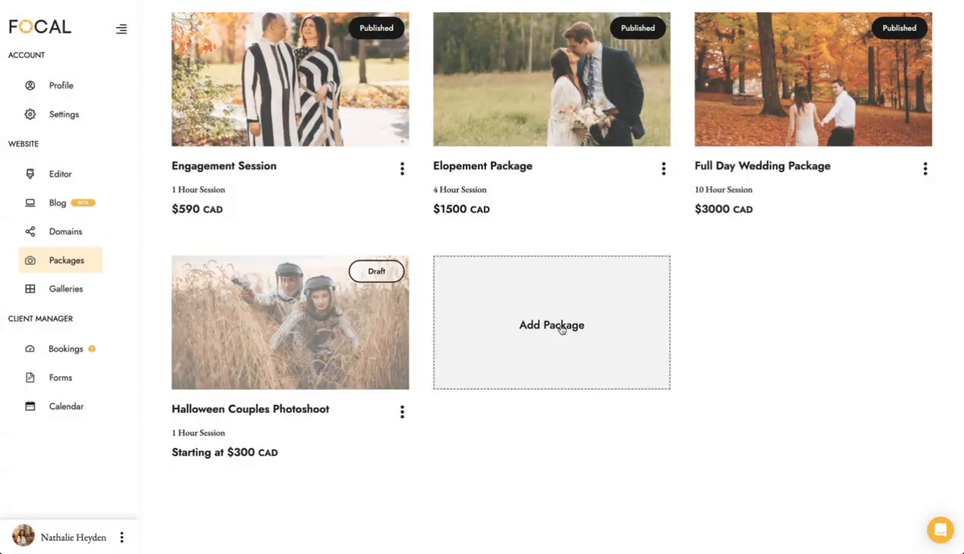
View the published website's Pricing page and look over its package listings
click(339, 314)
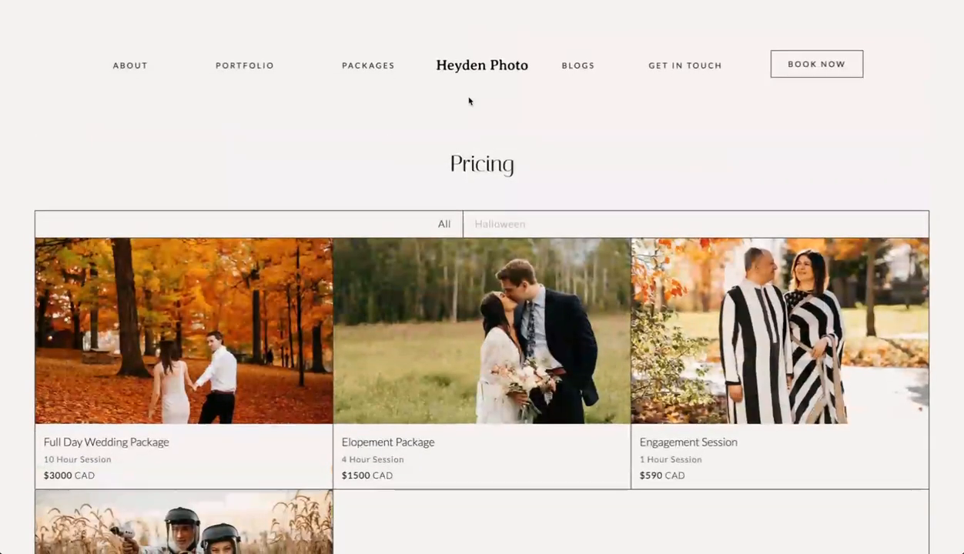
scroll(463, 184, down, 5)
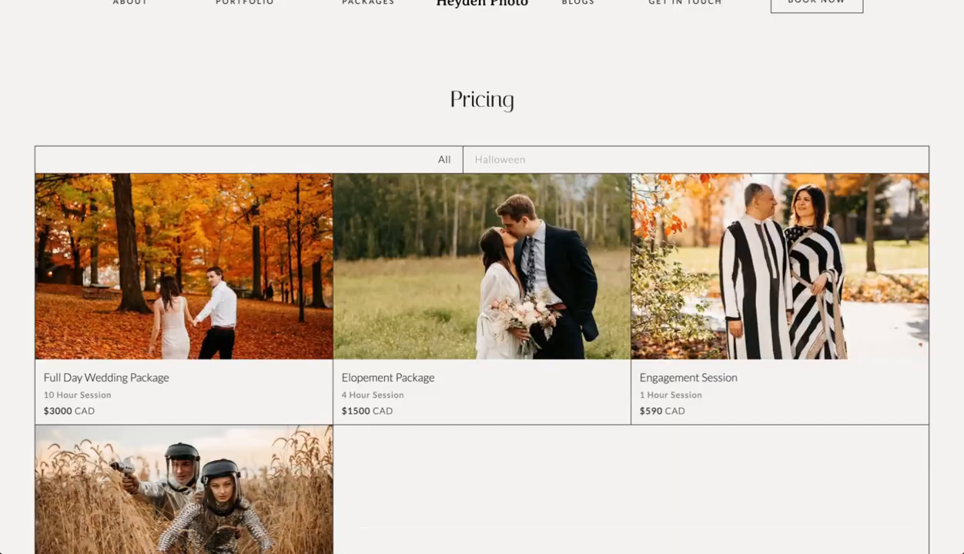
scroll(482, 277, up, 1)
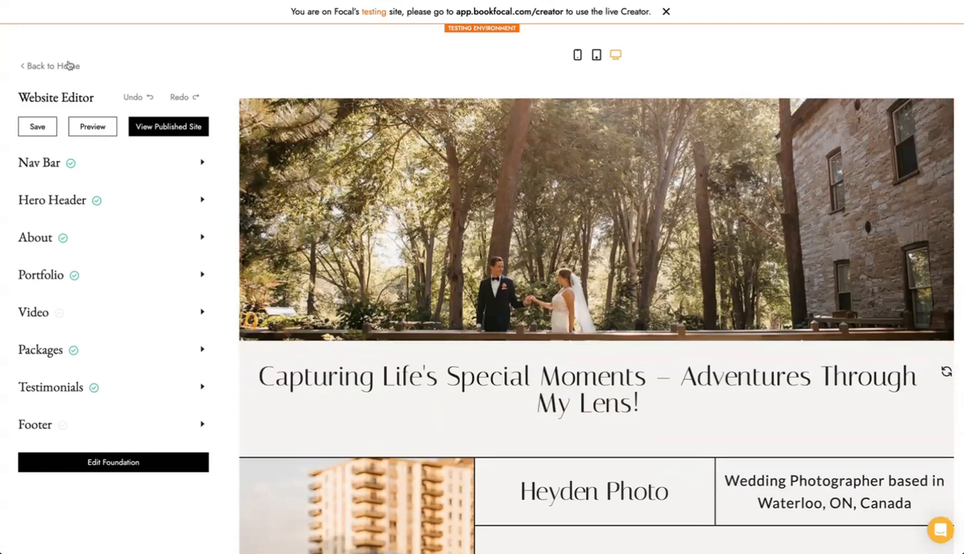
Return from the website editor to the packages list and view the published Halloween Couples Photoshoot package page
click(68, 65)
click(76, 177)
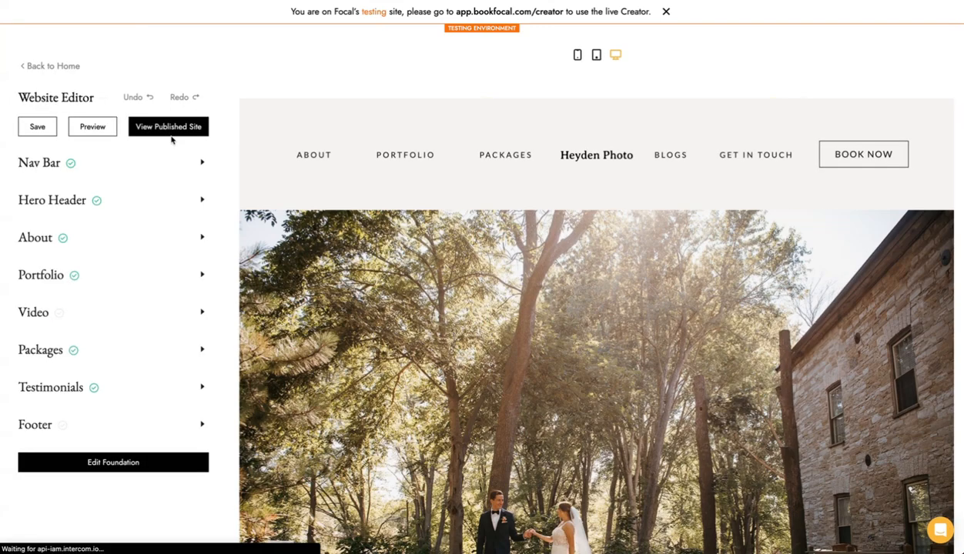
click(64, 68)
click(77, 258)
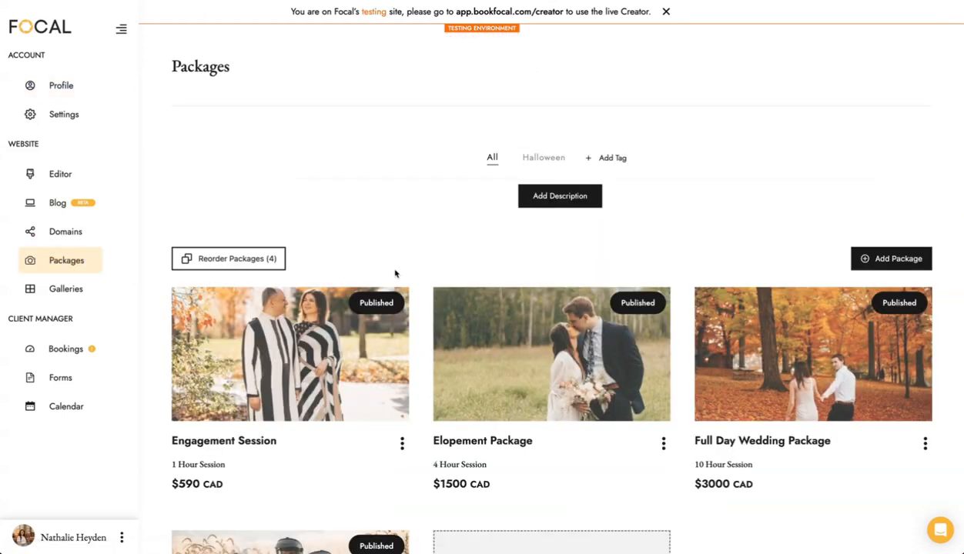
scroll(356, 264, down, 4)
click(402, 397)
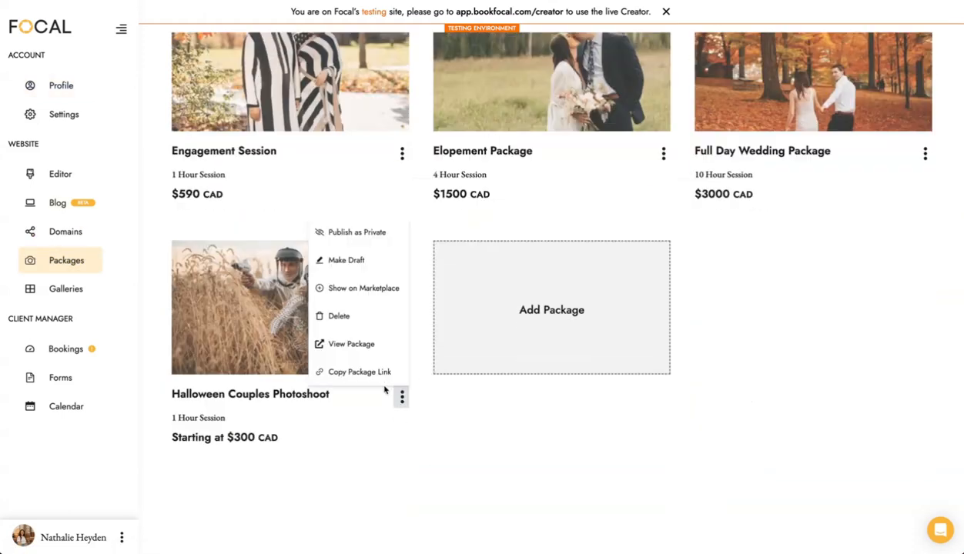
click(372, 343)
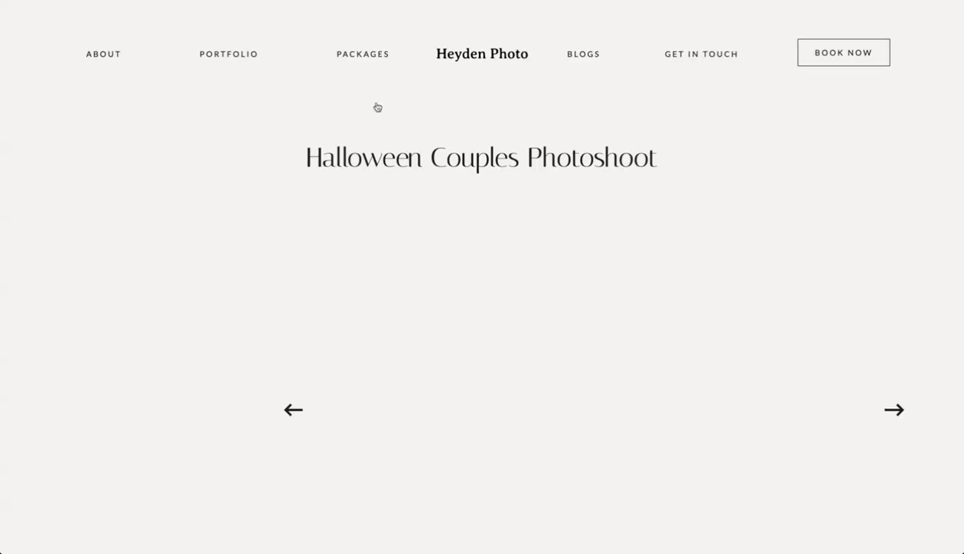
Review the published package page and add the Extra Photos add-on to the cart in its booking form
scroll(606, 196, down, 8)
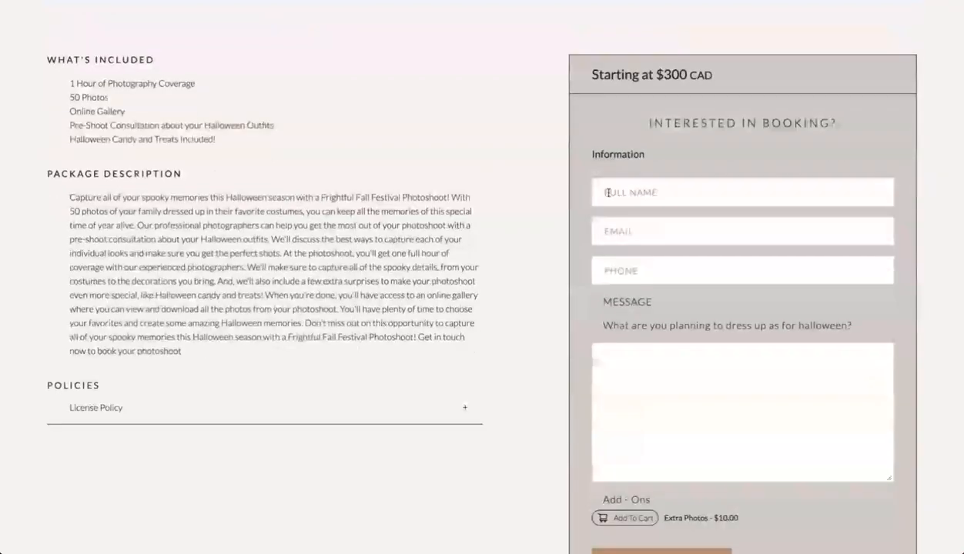
scroll(417, 153, down, 2)
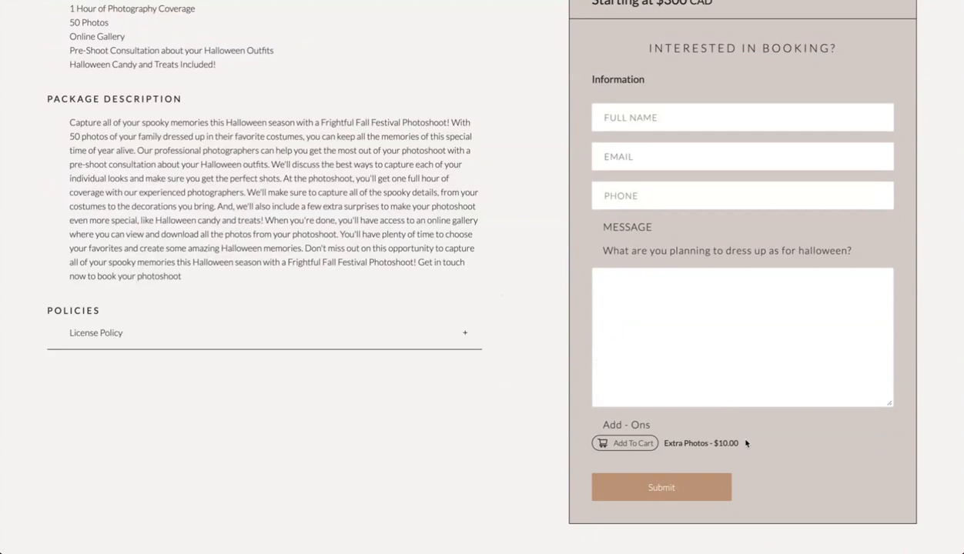
click(634, 442)
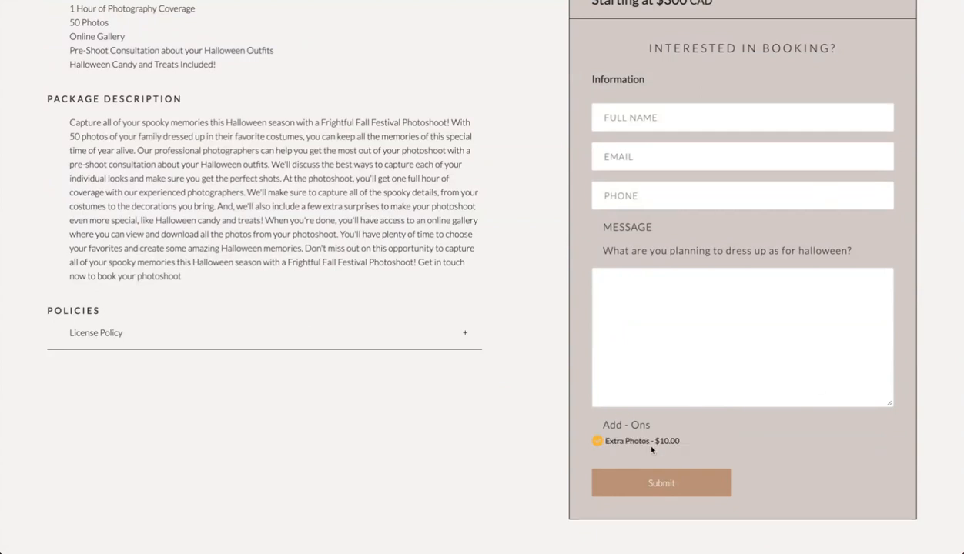
scroll(667, 441, up, 3)
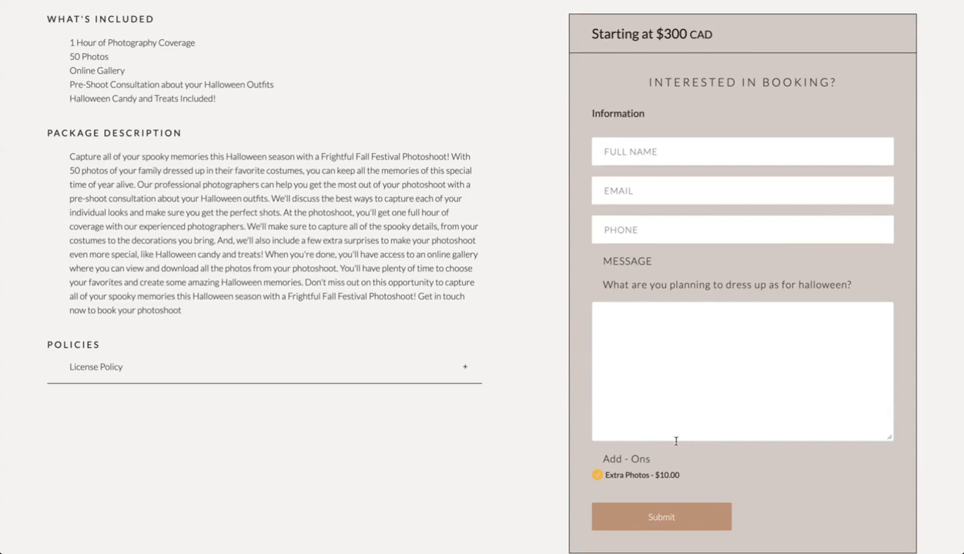
scroll(146, 349, up, 7)
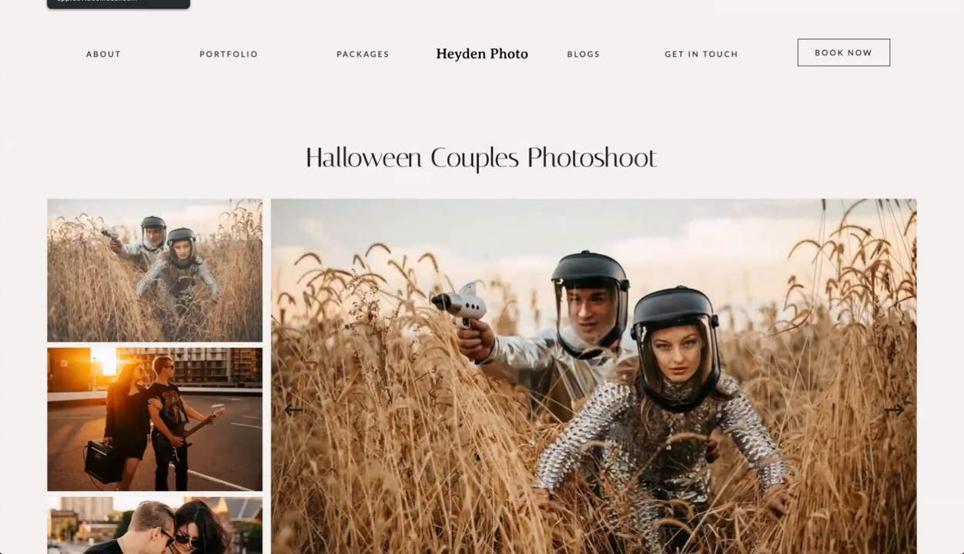
Go back to the Focal packages list and look over its packages, checking the Instagram photo grid for comparison
click(116, 1)
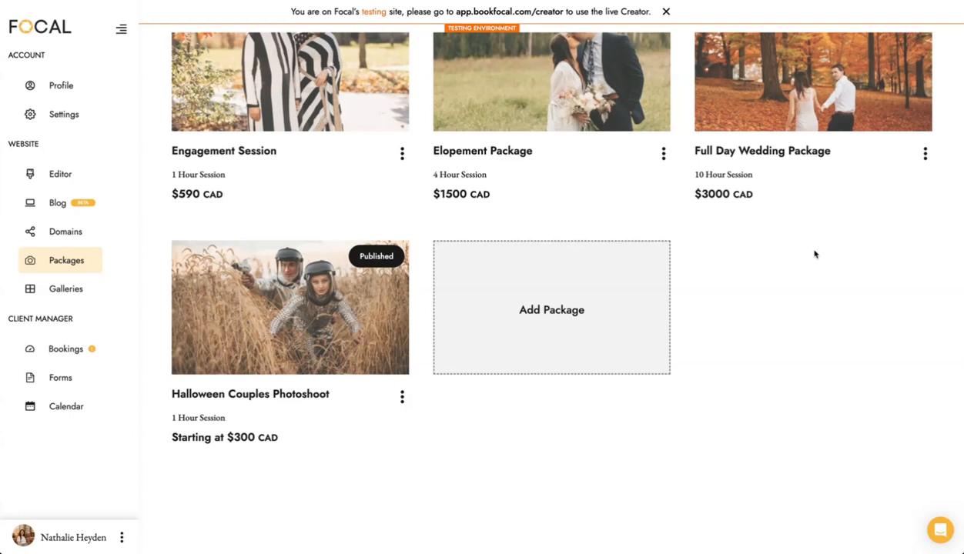
scroll(815, 254, up, 3)
mouse_move(301, 460)
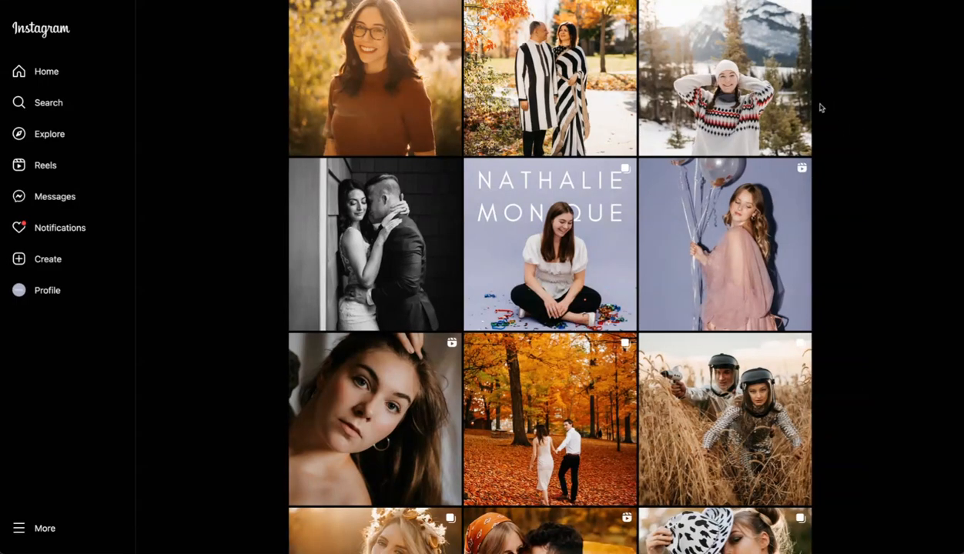
click(745, 185)
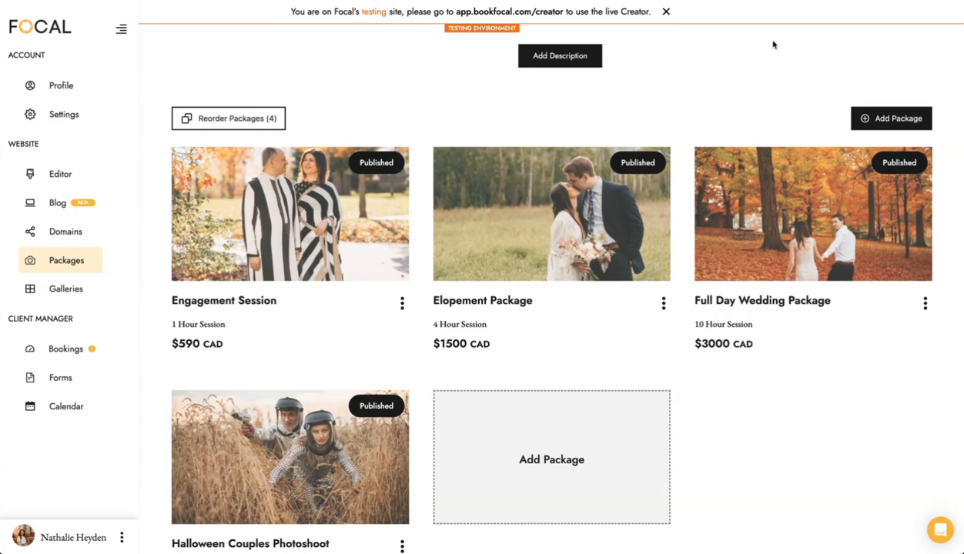
scroll(752, 98, up, 3)
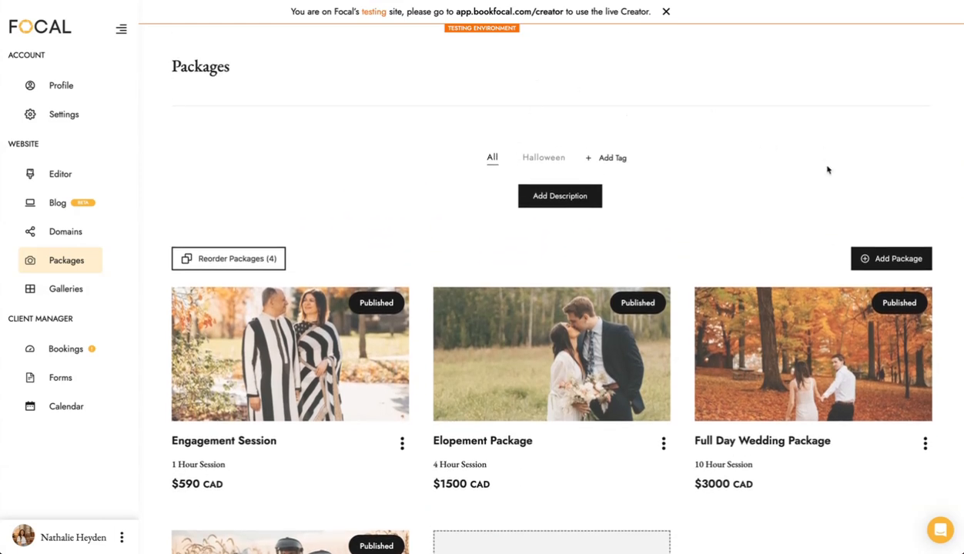
scroll(823, 153, down, 3)
mouse_move(336, 438)
scroll(254, 455, down, 2)
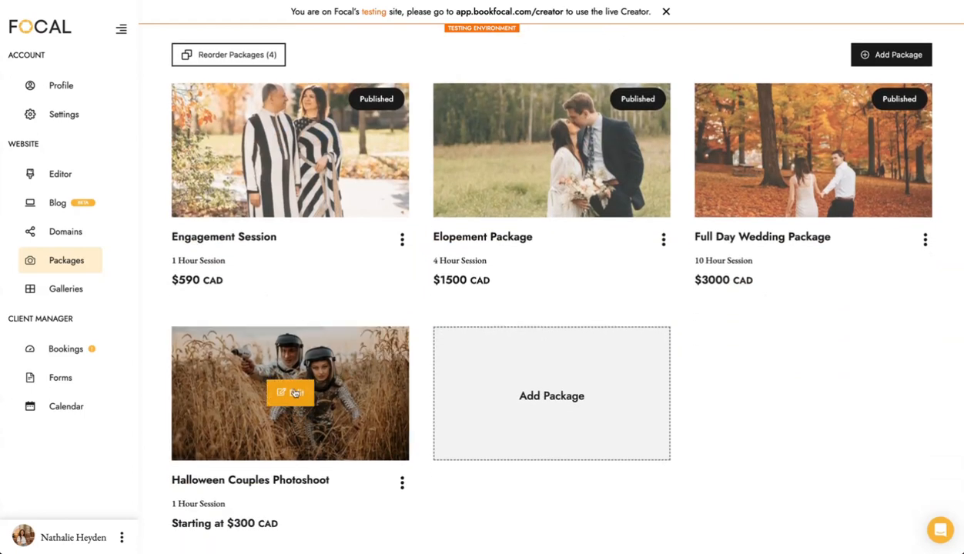
scroll(836, 297, down, 2)
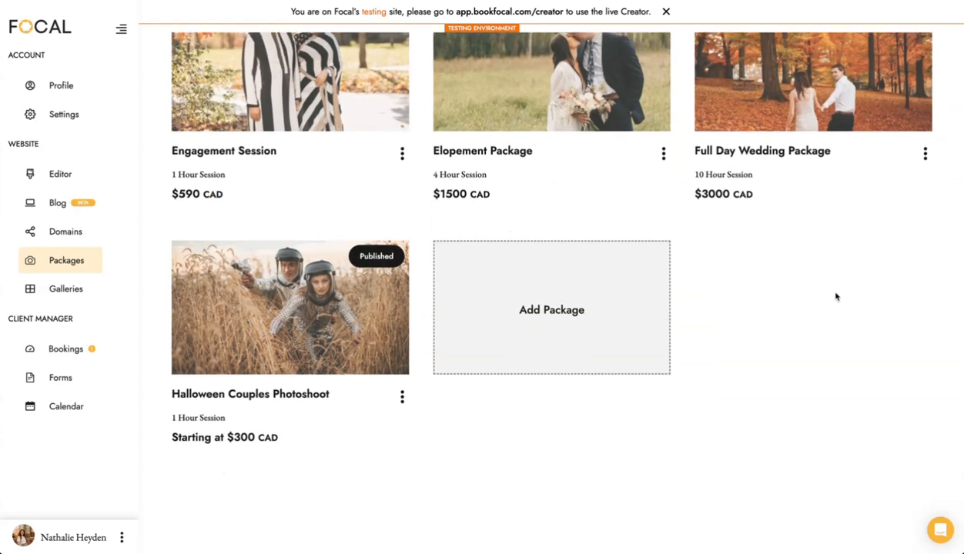
scroll(726, 462, up, 3)
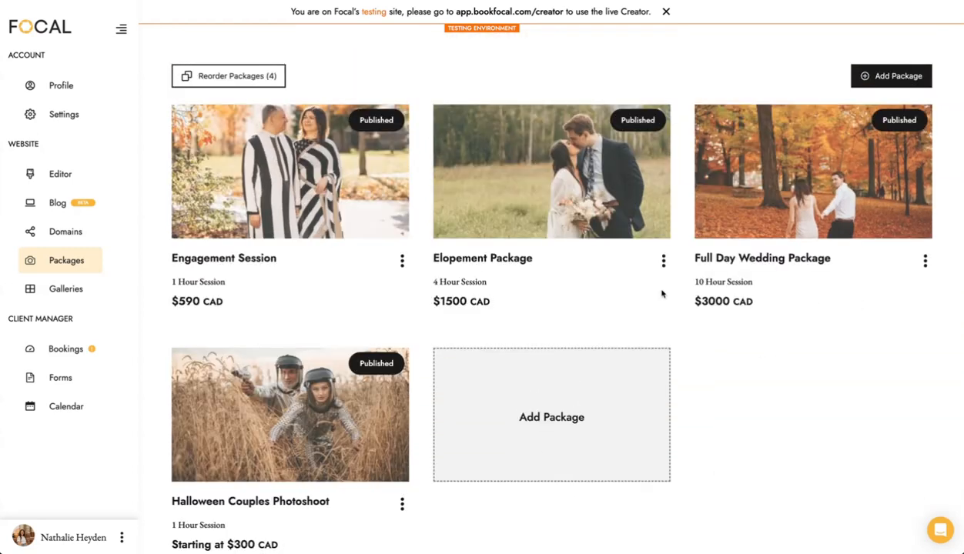
Reorder the packages so the Elopement Package comes before the Engagement Session, and save the order
click(197, 82)
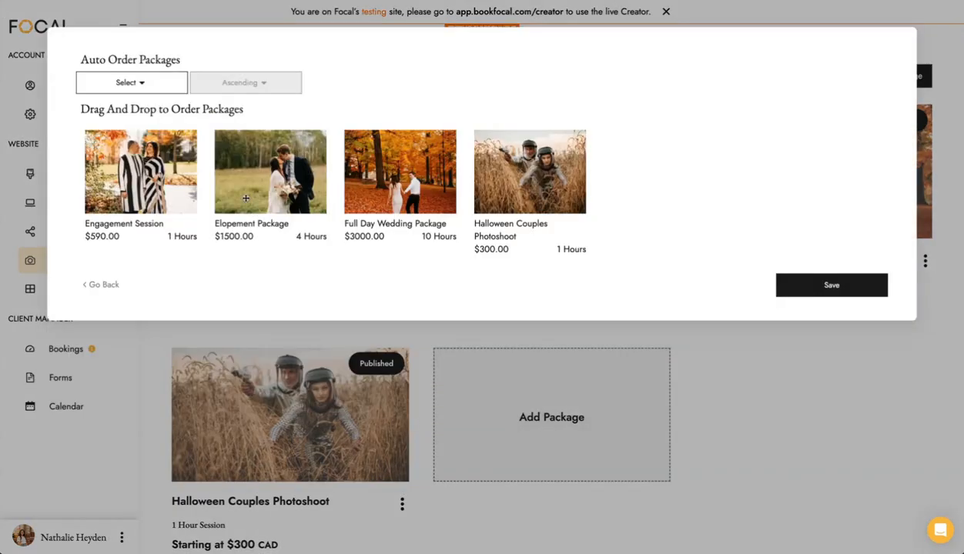
drag(230, 194, 147, 189)
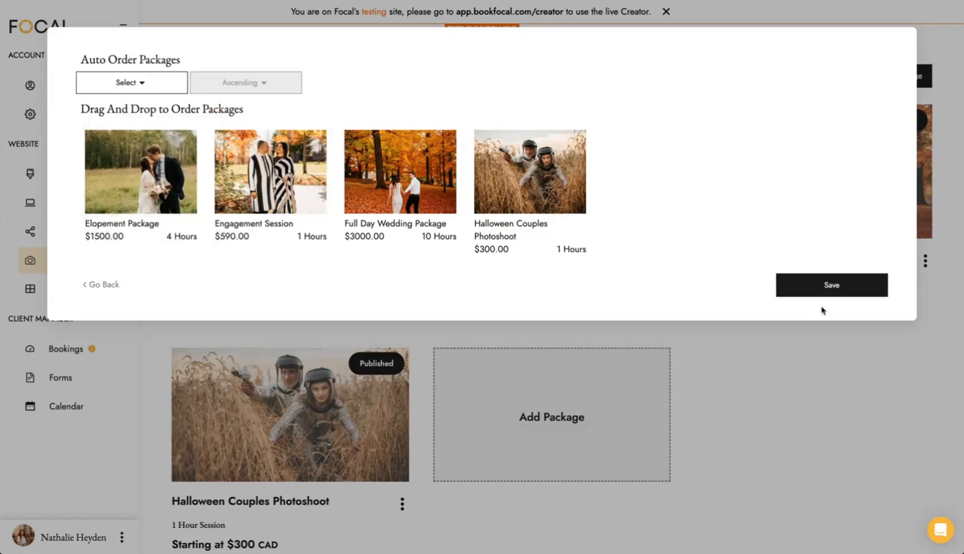
click(835, 287)
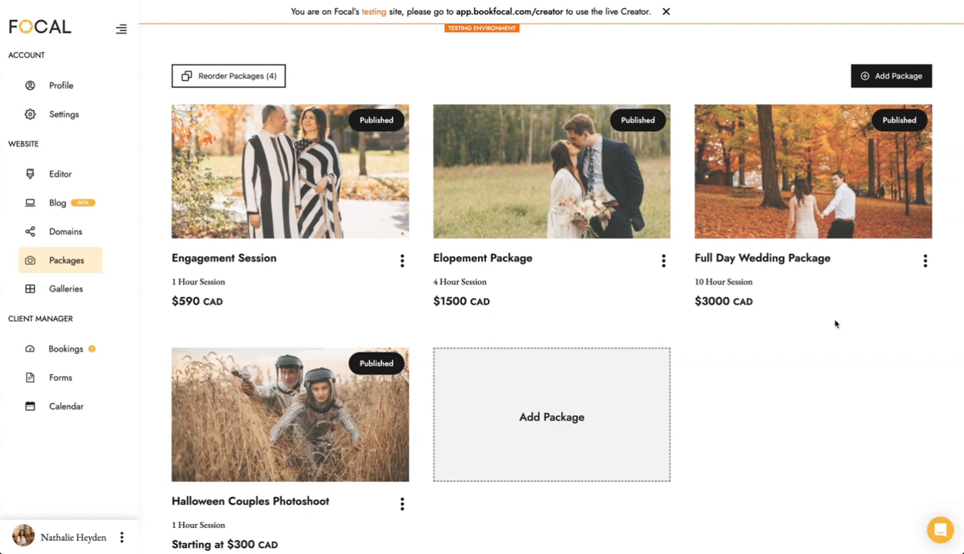
Publish the Halloween Couples Photoshoot package as private so that it is viewable only through a shareable link
scroll(834, 323, down, 2)
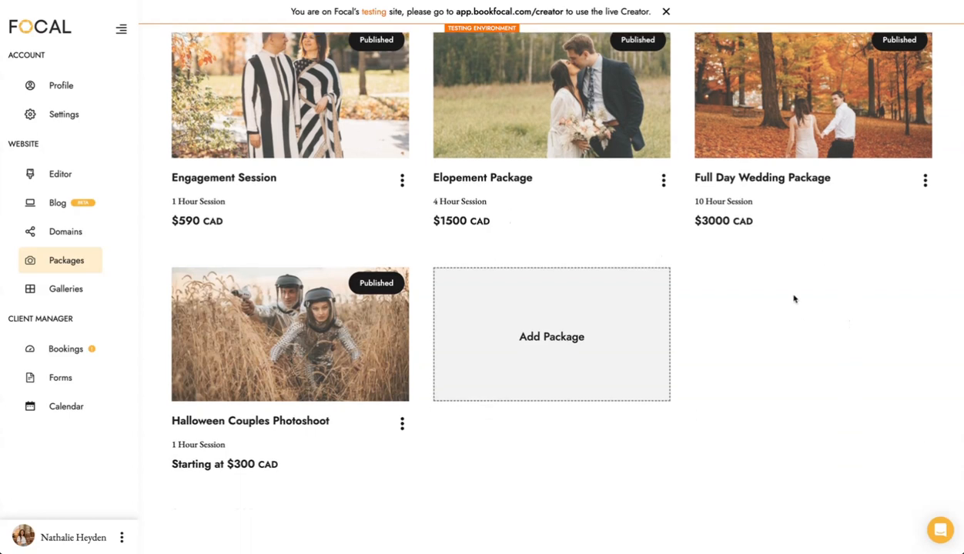
click(402, 423)
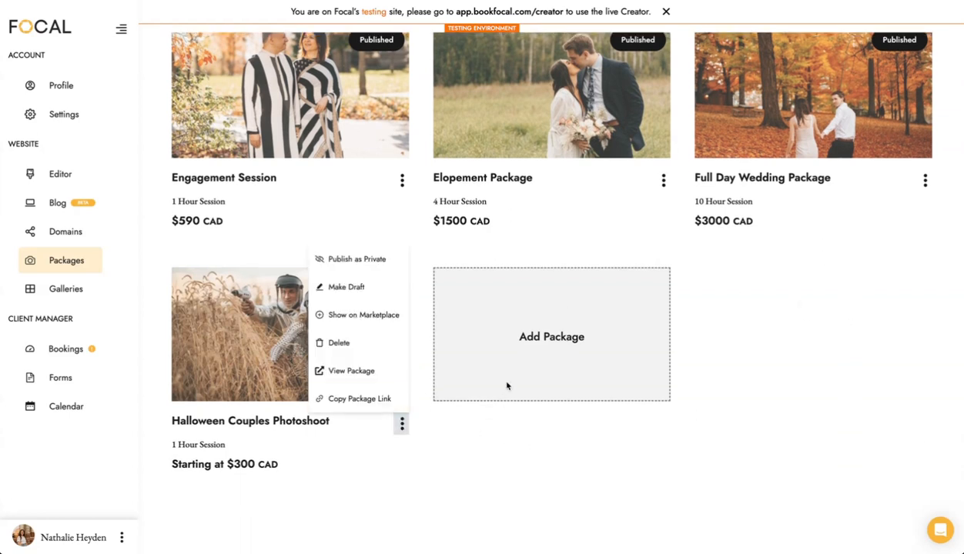
click(374, 259)
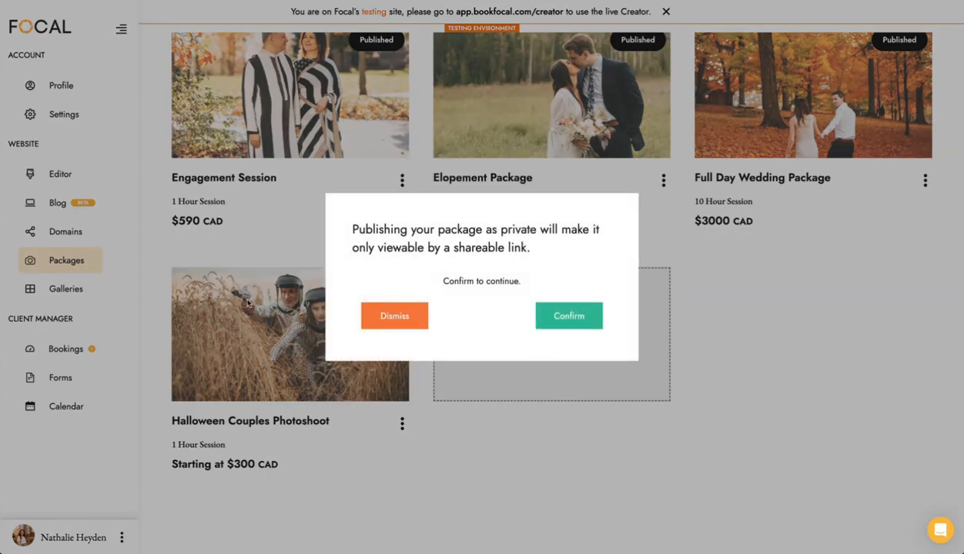
click(566, 323)
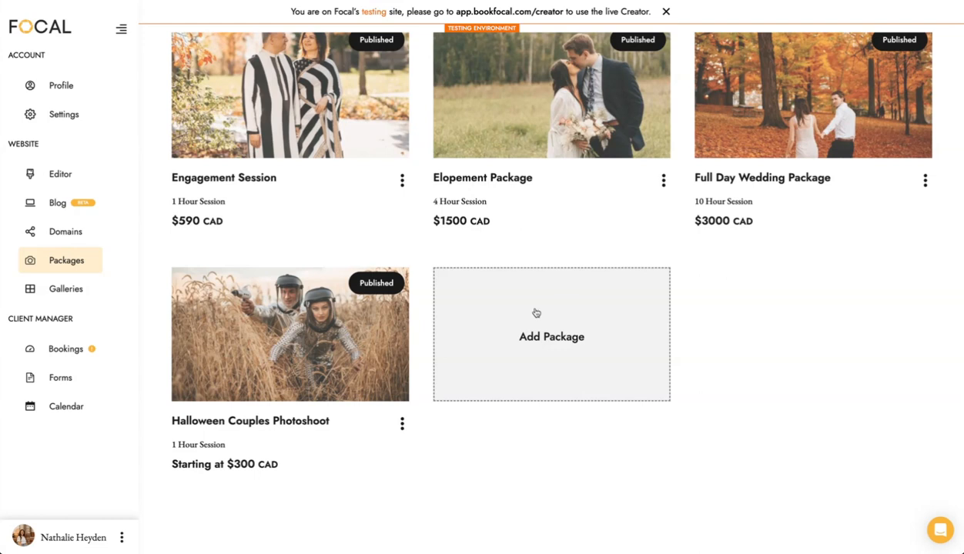
click(536, 311)
Check the Pricing section of the live Heyden Photo website for which packages are publicly listed
scroll(385, 308, down, 3)
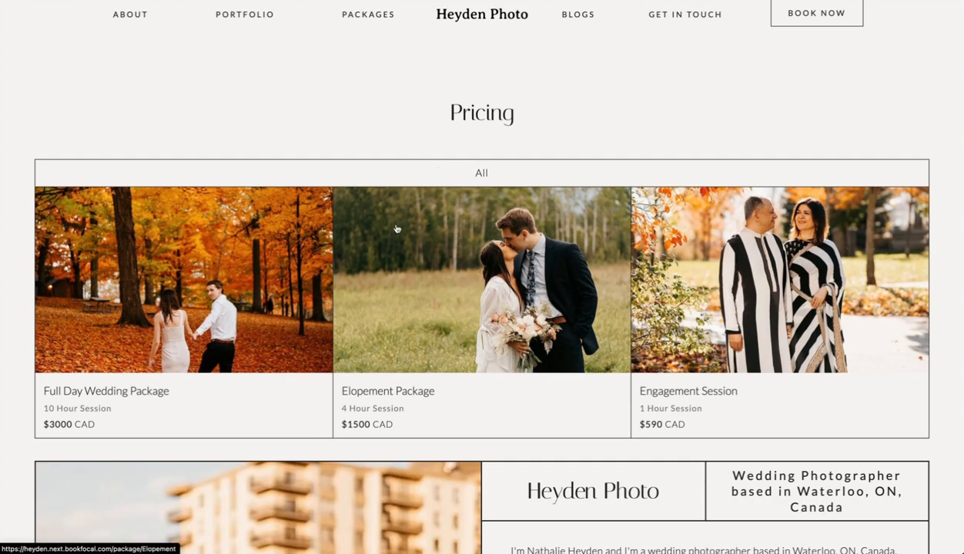
scroll(700, 256, down, 2)
scroll(700, 257, down, 2)
scroll(570, 361, up, 5)
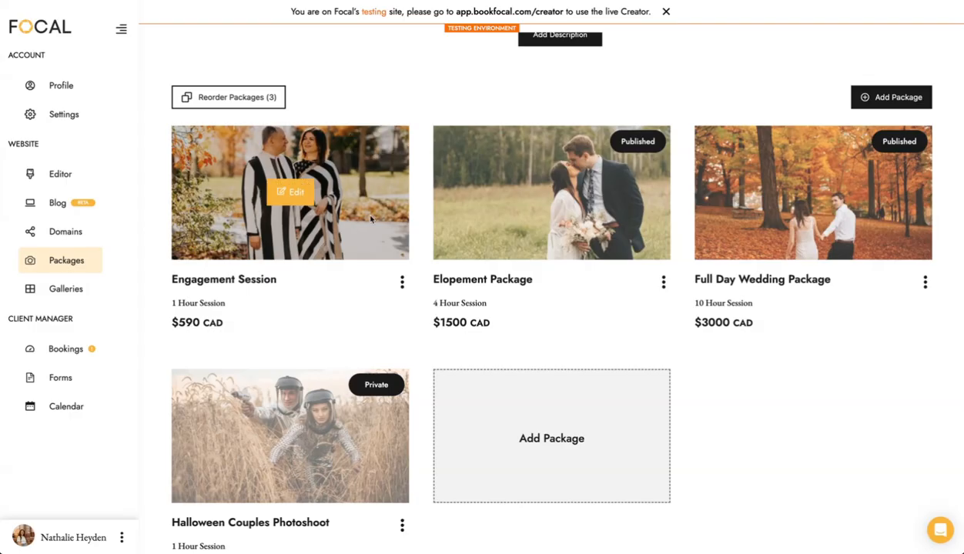
Copy the package link of the private Halloween Couples Photoshoot from the packages list
scroll(396, 469, down, 1)
click(402, 437)
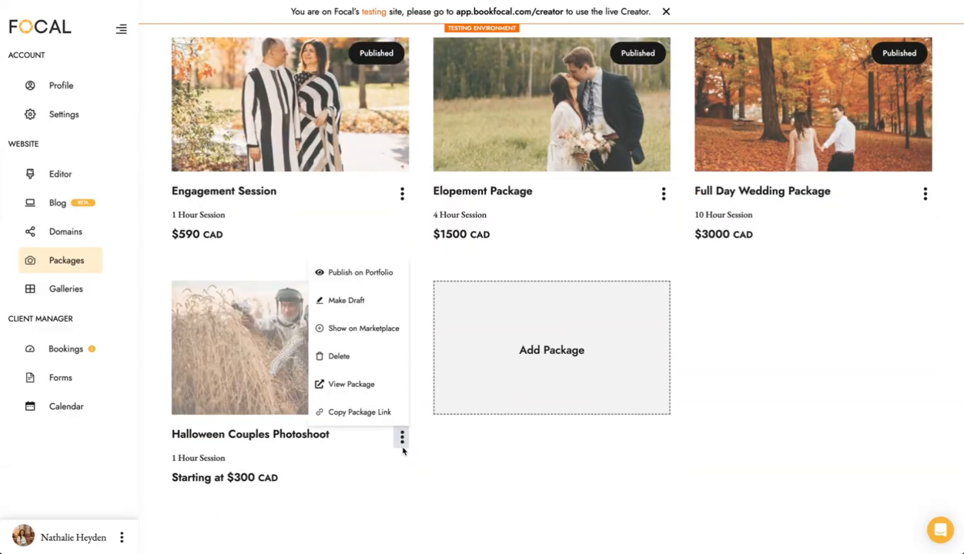
click(365, 411)
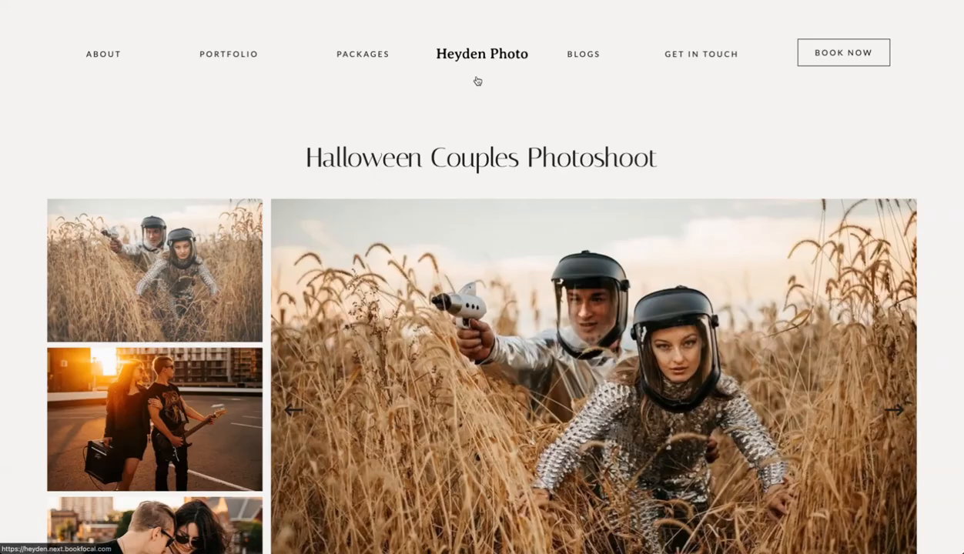
Review the Halloween Couples Photoshoot page at its shareable link, including its photos, inclusions, description, policies and booking form
scroll(683, 100, down, 4)
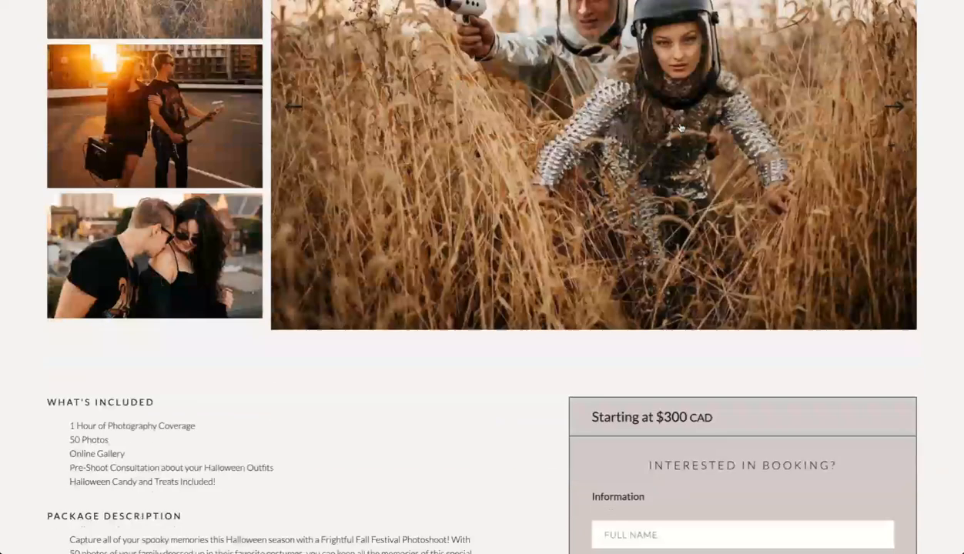
scroll(680, 128, up, 5)
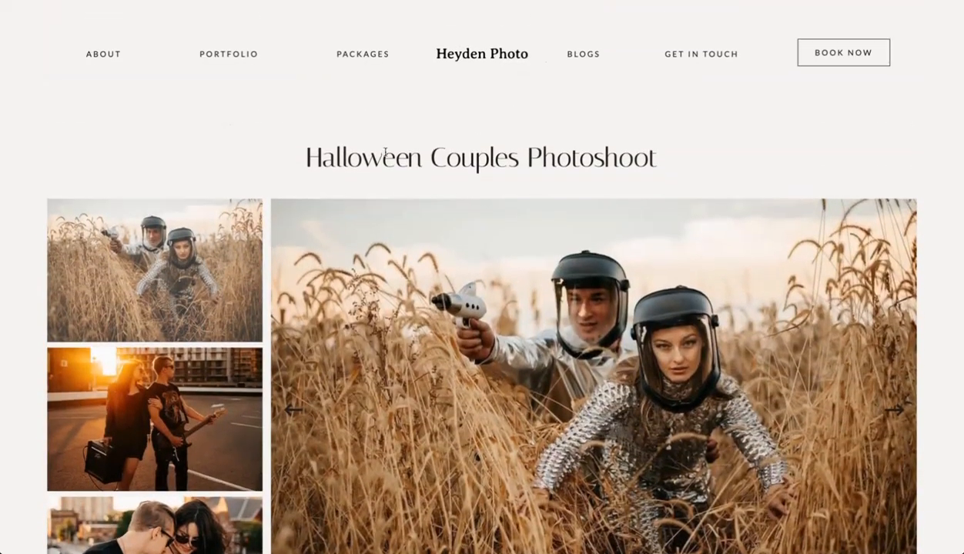
scroll(601, 103, down, 4)
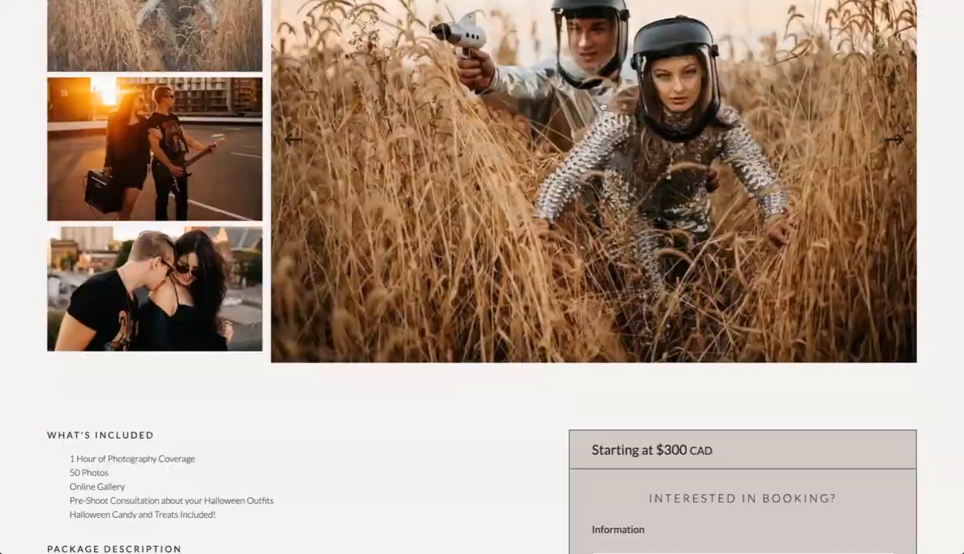
scroll(602, 106, down, 3)
scroll(412, 281, down, 3)
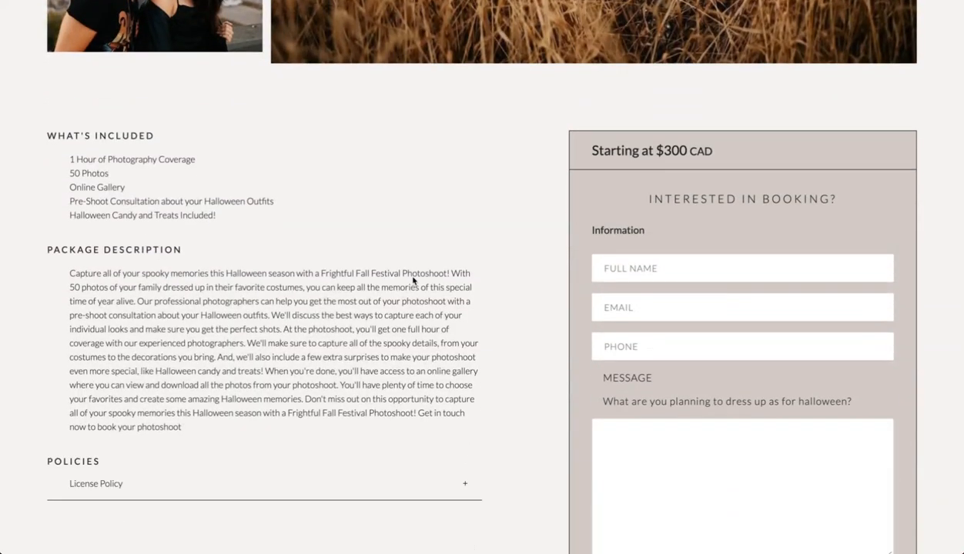
scroll(412, 281, up, 8)
scroll(415, 281, up, 1)
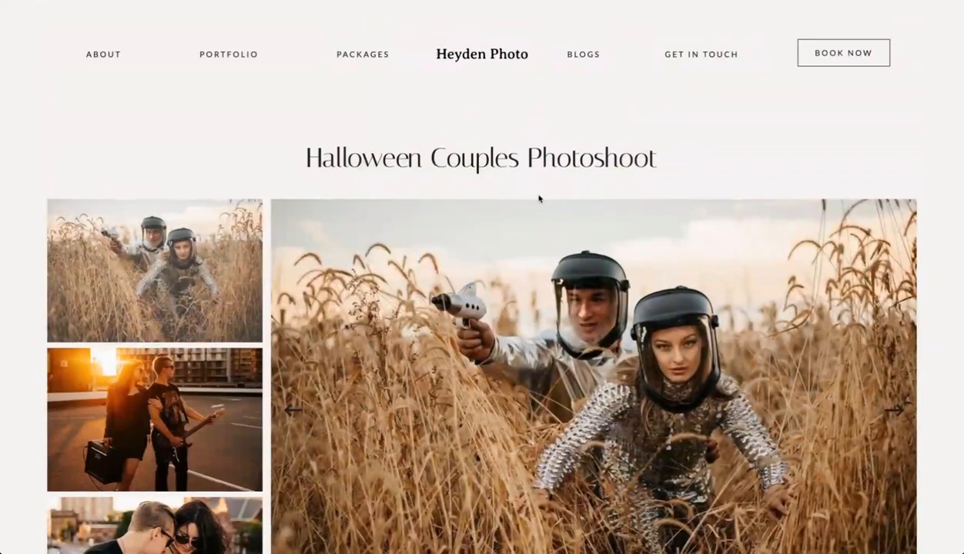